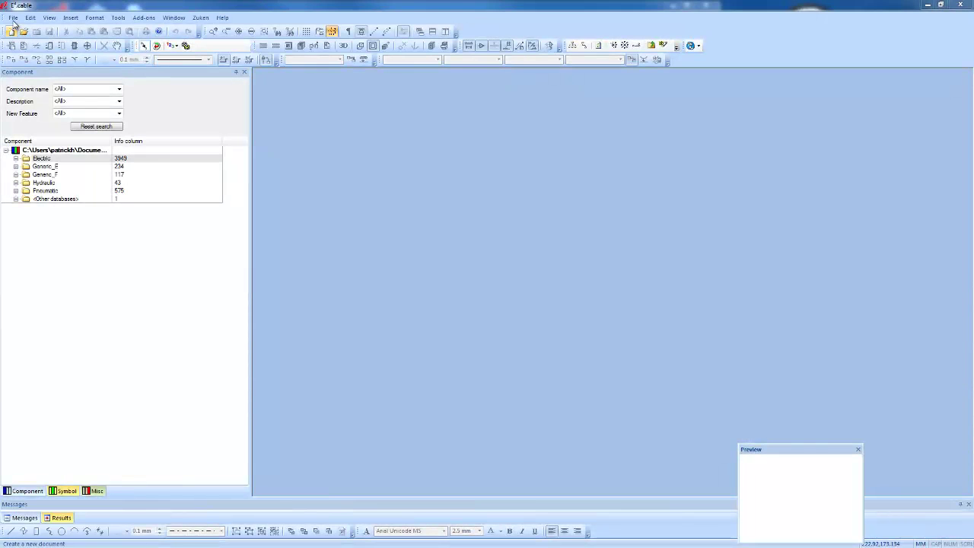
# Step: Open the Cooling water pump complete.e3s project and display its coversheet
pyautogui.click(13, 17)
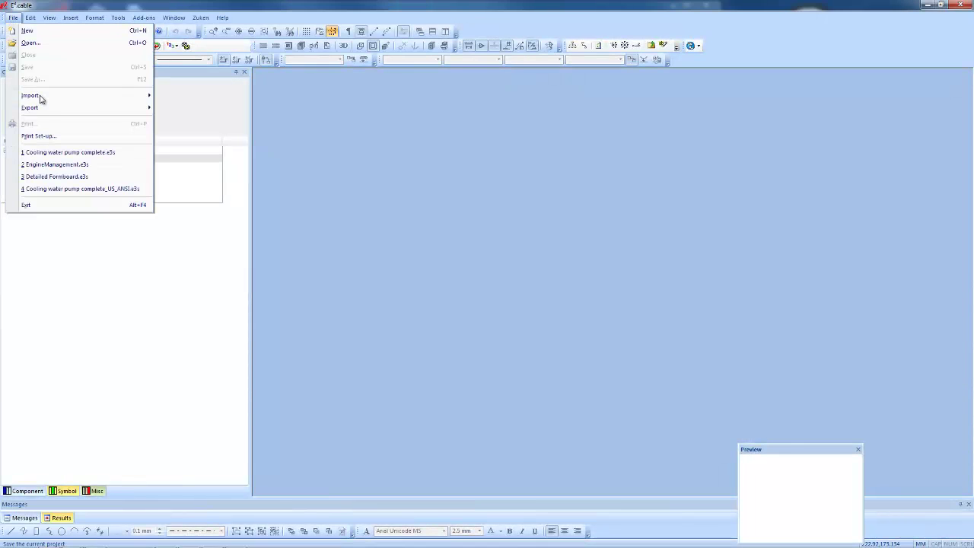
pyautogui.click(49, 152)
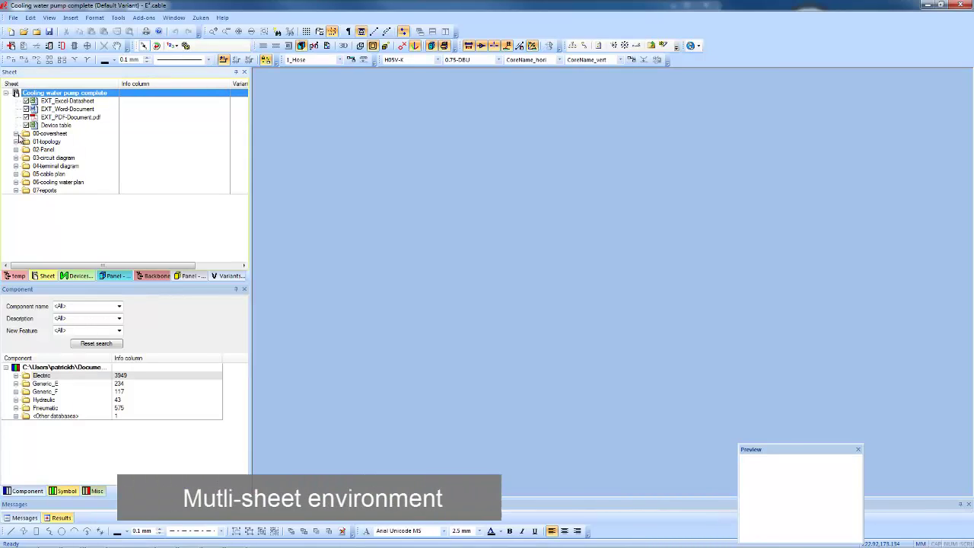
pyautogui.click(16, 133)
pyautogui.doubleClick(38, 143)
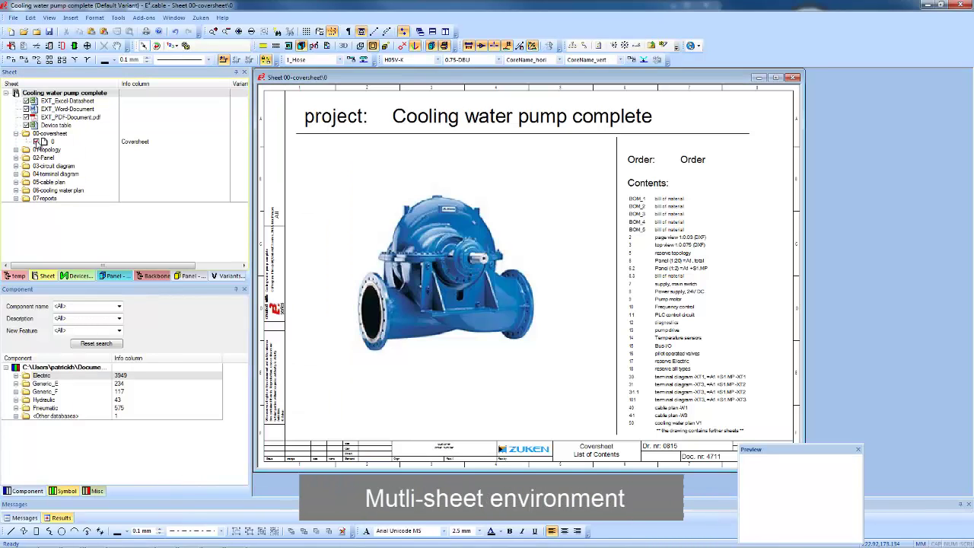
# Step: Open circuit diagram sheets 8 and 11, and page forward to the pump drive sheet 13
pyautogui.click(16, 150)
pyautogui.click(16, 192)
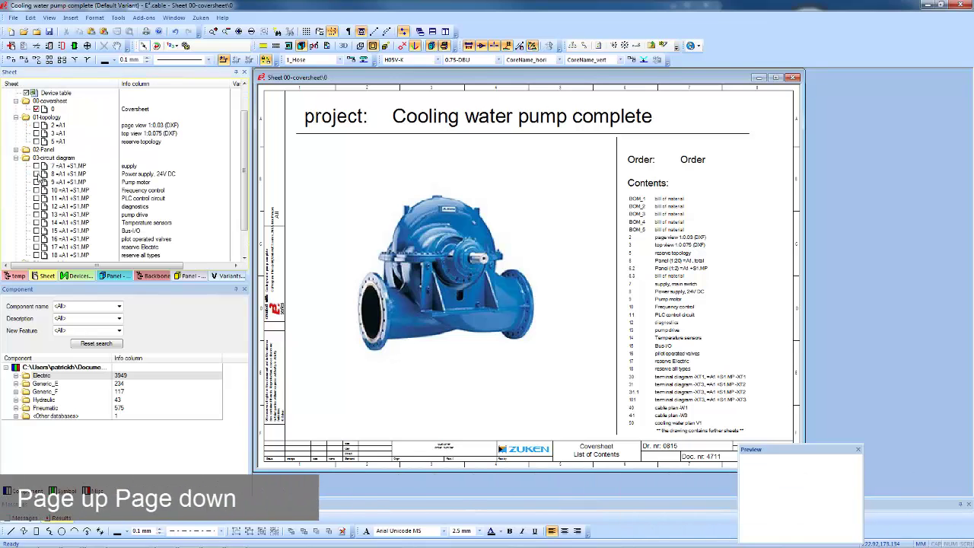
pyautogui.doubleClick(40, 174)
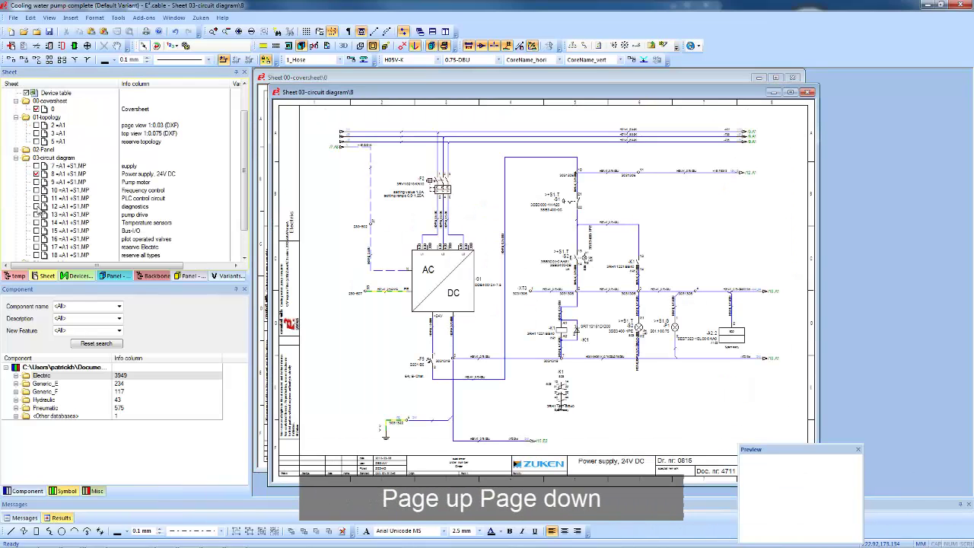
pyautogui.doubleClick(41, 200)
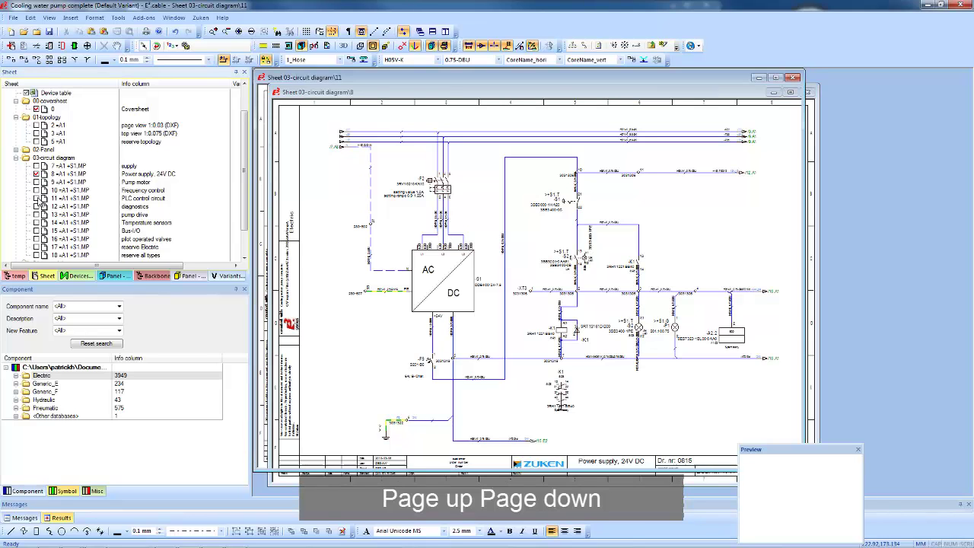
pyautogui.press('pagedown')
pyautogui.press('pagedown')
pyautogui.press('pagedown')
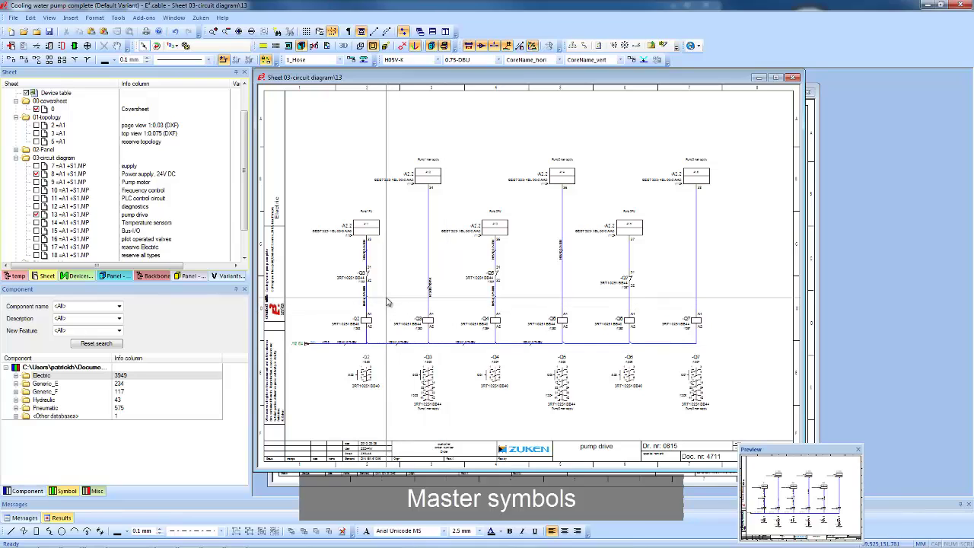
# Step: Follow contactor Q3's /9.C3 cross-reference to its main contacts on sheet 9 and return through their /13.E3 reference
pyautogui.moveTo(469, 408); pyautogui.dragTo(478, 412)
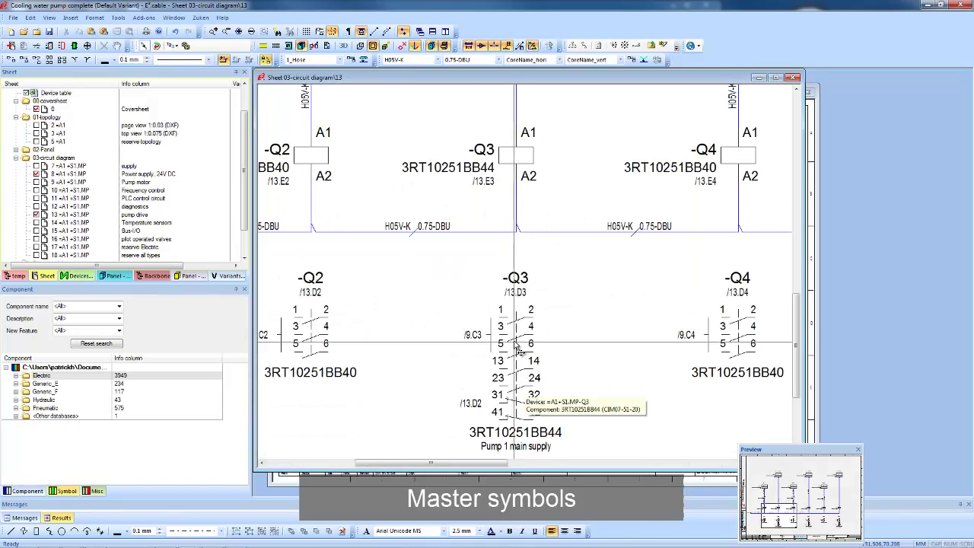
pyautogui.rightClick(473, 334)
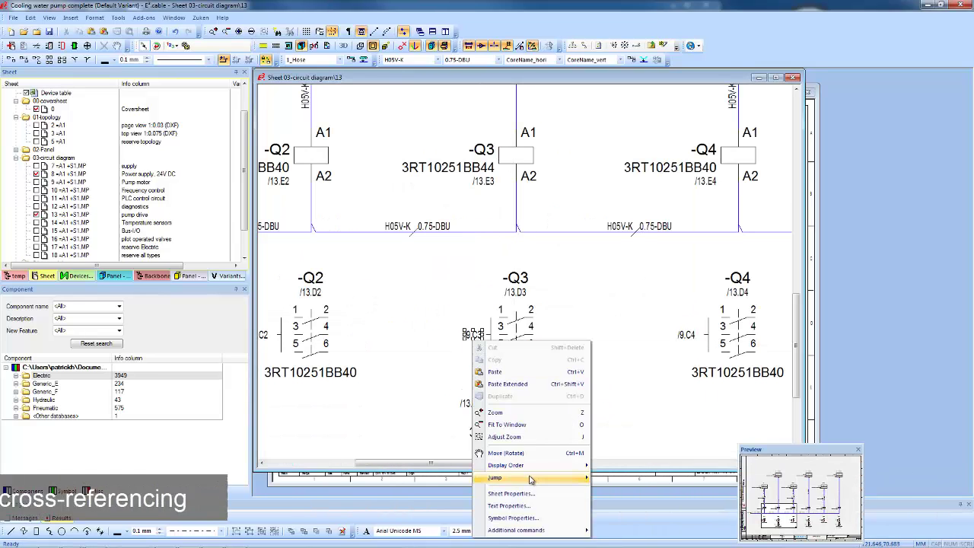
pyautogui.moveTo(548, 477)
pyautogui.click(628, 478)
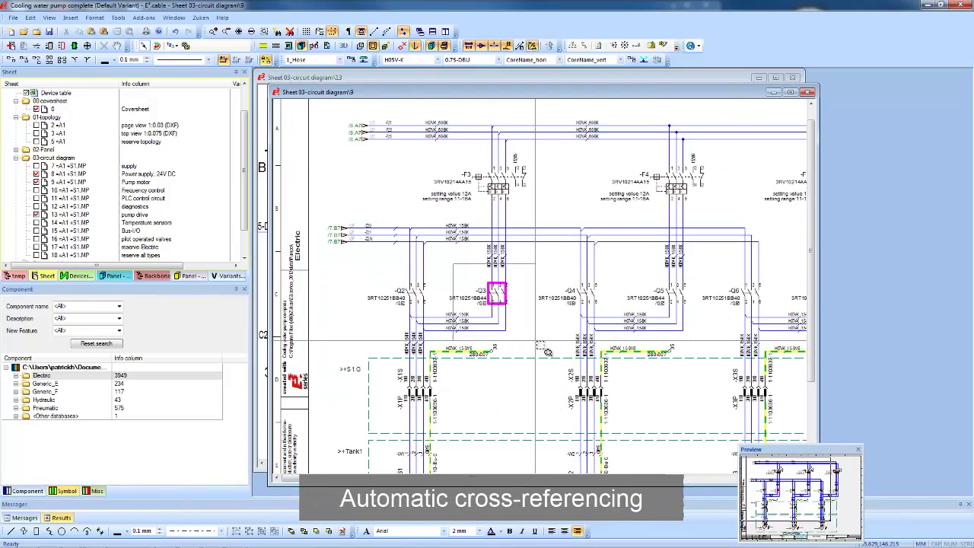
pyautogui.rightClick(486, 302)
pyautogui.moveTo(543, 433)
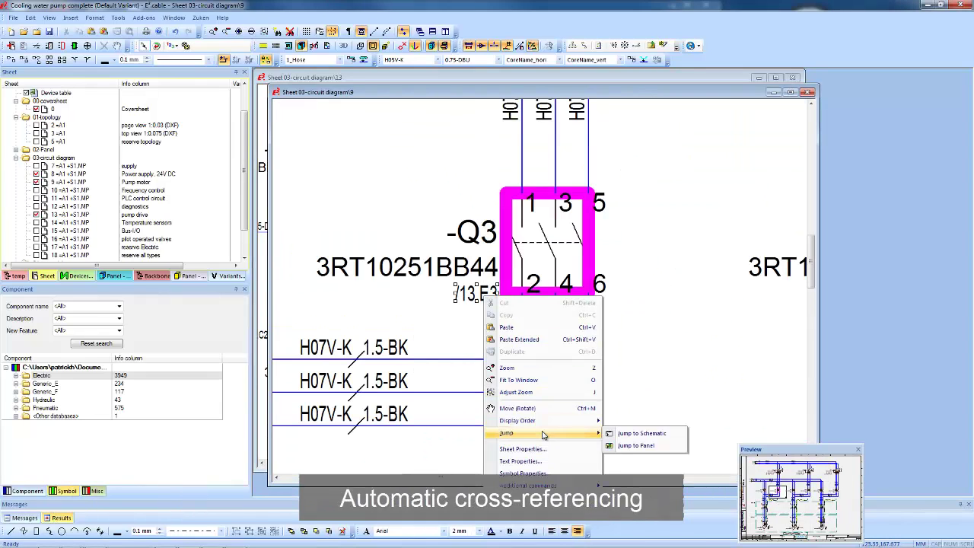
pyautogui.click(659, 437)
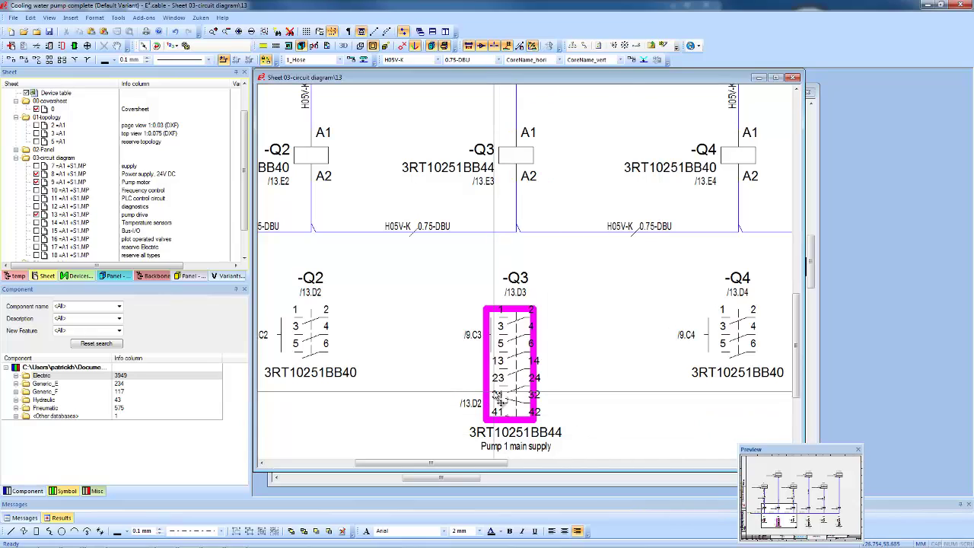
# Step: Locate Q3 in the device tree and place its unused 13/14 contact between the Q3 and Q4 coils, below the supply line
pyautogui.rightClick(524, 347)
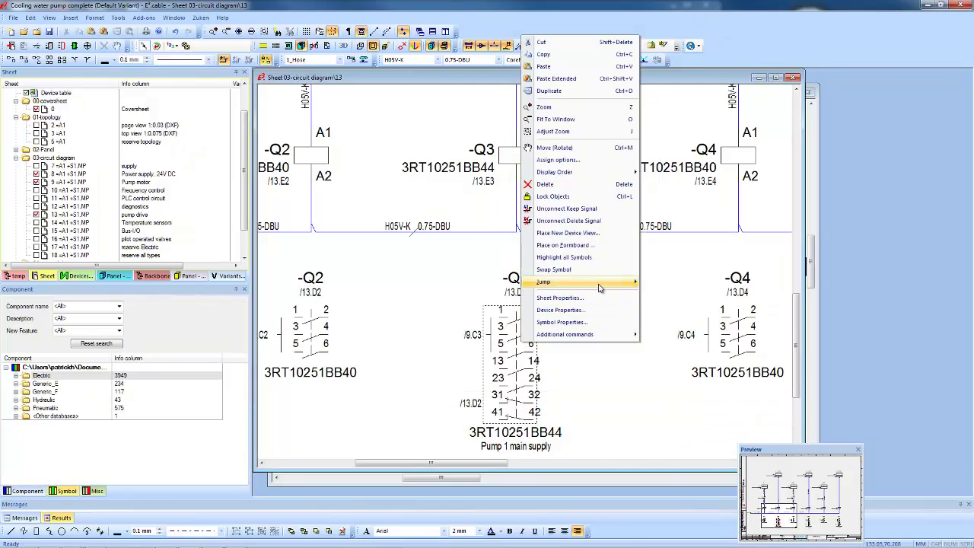
pyautogui.moveTo(647, 284)
pyautogui.click(681, 299)
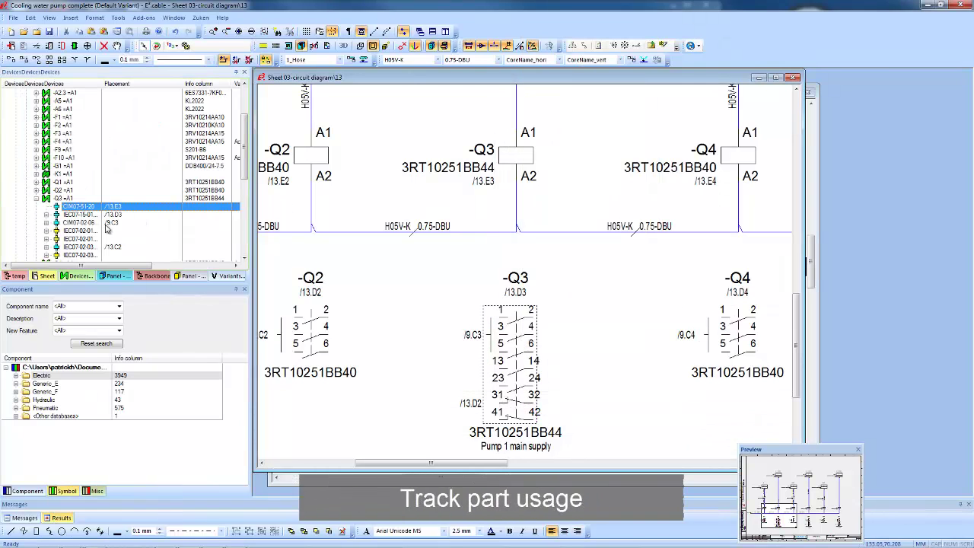
pyautogui.click(78, 233)
pyautogui.moveTo(75, 232); pyautogui.dragTo(639, 263)
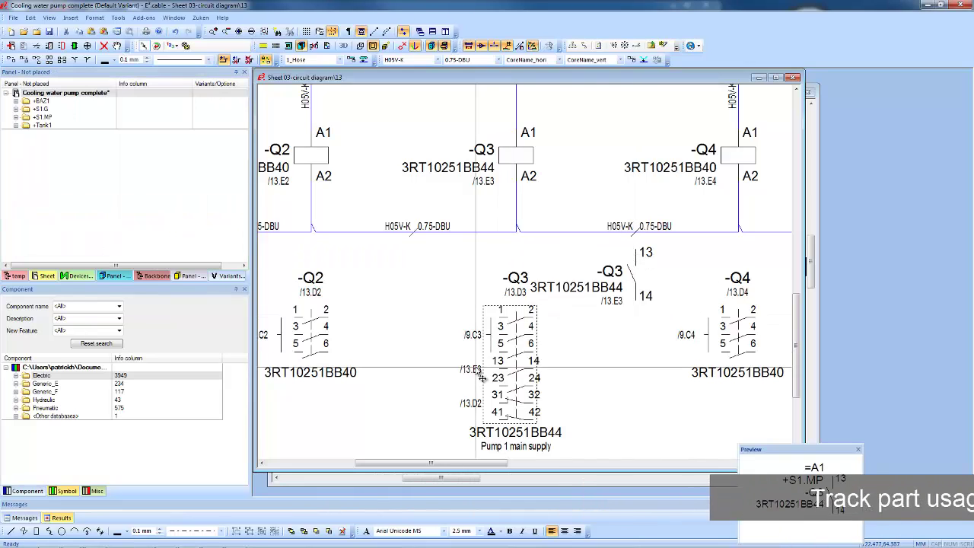
# Step: Place contactor relay 3RH11401AB00 from the Electric components' Contactor relay, AC folder beside the Q7 contact overview on sheet 13
pyautogui.moveTo(447, 467); pyautogui.dragTo(707, 441)
pyautogui.click(16, 376)
pyautogui.scroll(-5, 29, 437)
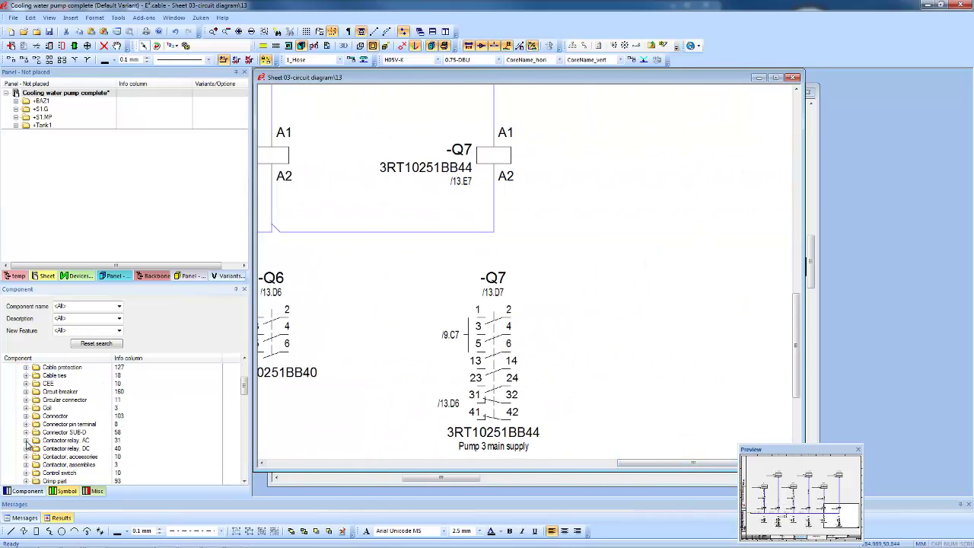
pyautogui.click(26, 441)
pyautogui.click(58, 474)
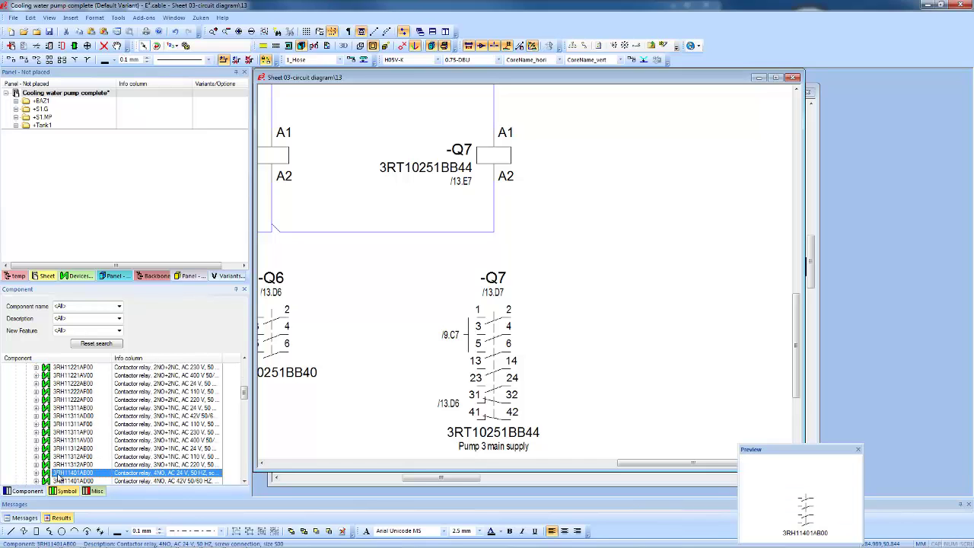
pyautogui.moveTo(59, 473); pyautogui.dragTo(678, 327)
# Step: Find the new K2 relay in the device tree and place its coil and 13/14 contact above its contact overview
pyautogui.rightClick(679, 327)
pyautogui.moveTo(743, 270)
pyautogui.click(837, 271)
pyautogui.moveTo(76, 205); pyautogui.dragTo(668, 137)
pyautogui.click(79, 214)
pyautogui.moveTo(80, 207); pyautogui.dragTo(681, 160)
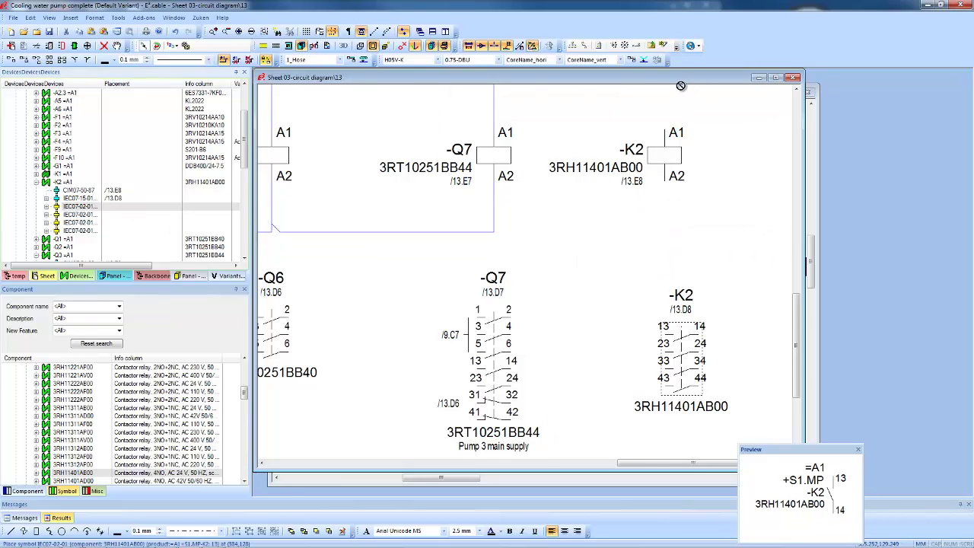
pyautogui.moveTo(680, 86); pyautogui.dragTo(698, 280)
# Step: Try to change the product designation of the K2 relay to -K1 in its device properties
pyautogui.scroll(2, 697, 275)
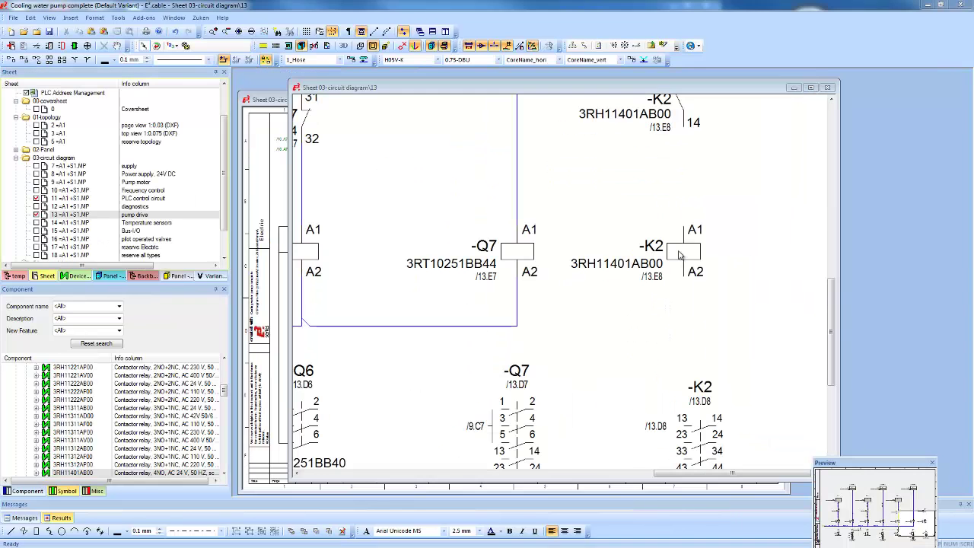
pyautogui.rightClick(679, 254)
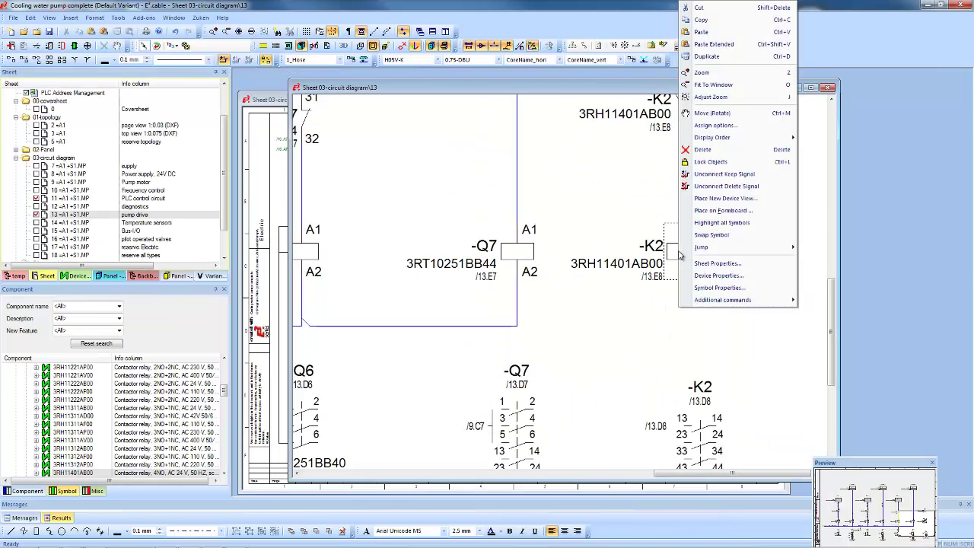
pyautogui.click(715, 276)
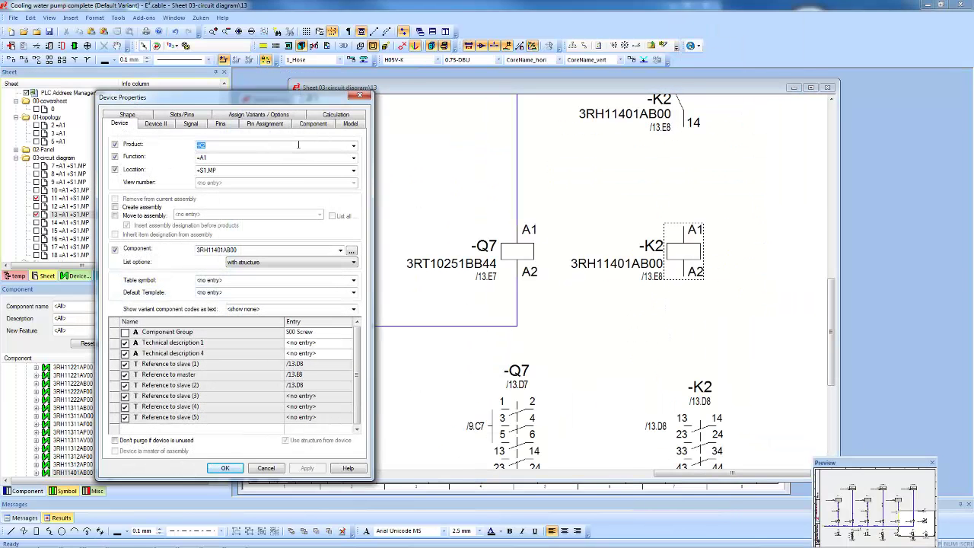
pyautogui.write('-K1')
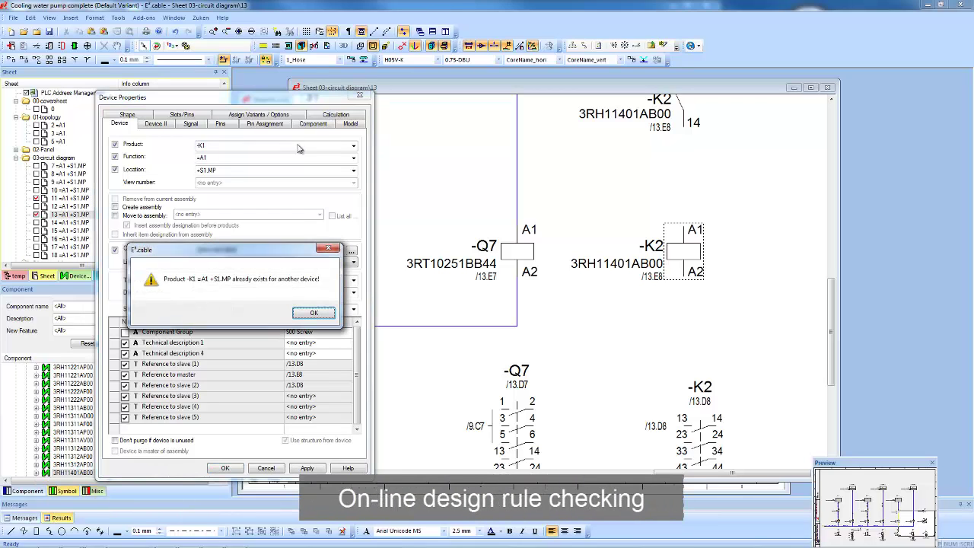
pyautogui.press('Return')
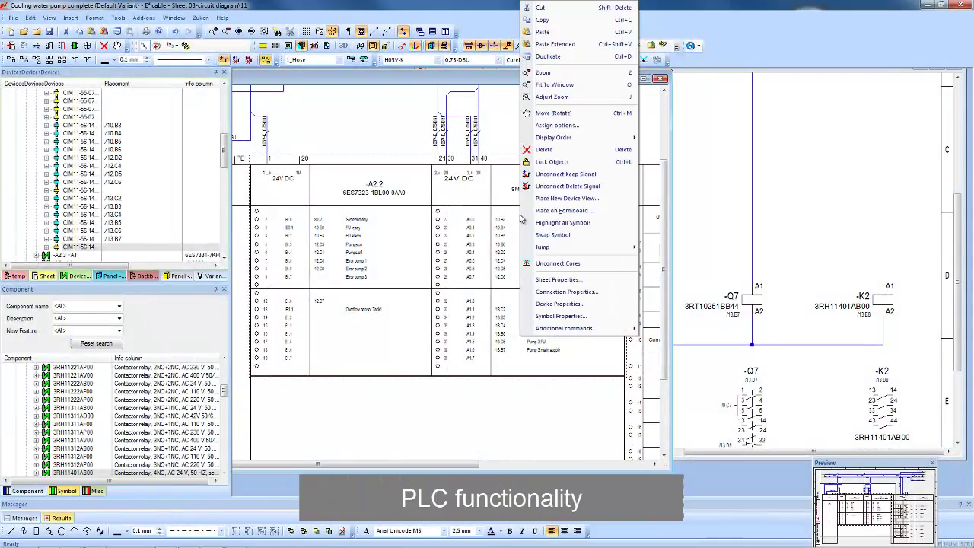
# Step: Find PLC module A2.2 in the device tree, place its A1.7 output (pin 39) above the K2 coil and connect it to A1
pyautogui.moveTo(625, 252)
pyautogui.click(679, 260)
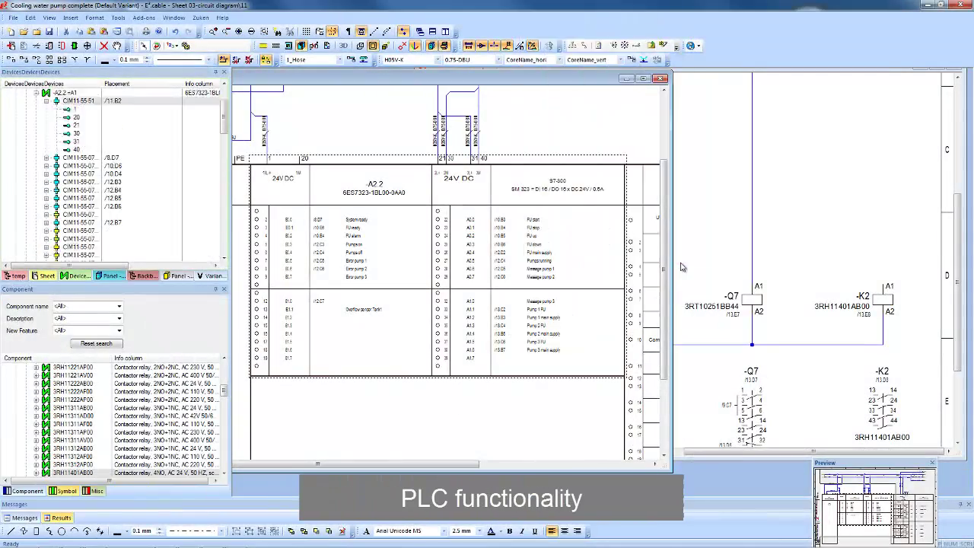
pyautogui.click(107, 173)
pyautogui.scroll(-8, 106, 177)
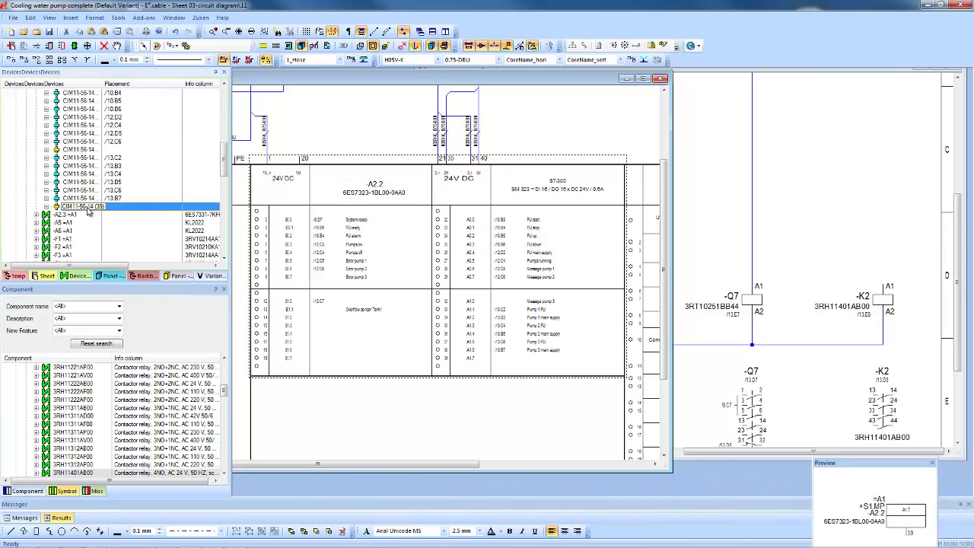
pyautogui.moveTo(88, 209); pyautogui.dragTo(885, 156)
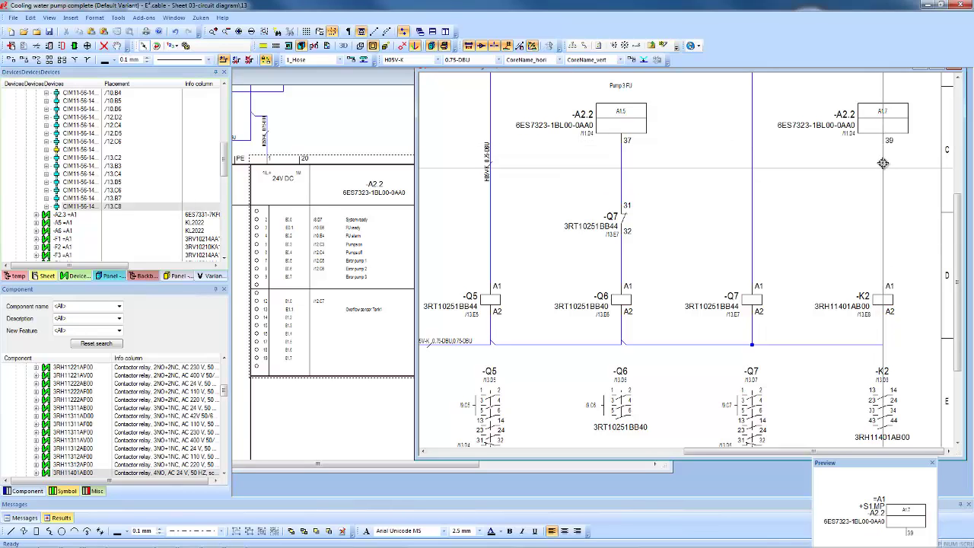
pyautogui.click(883, 149)
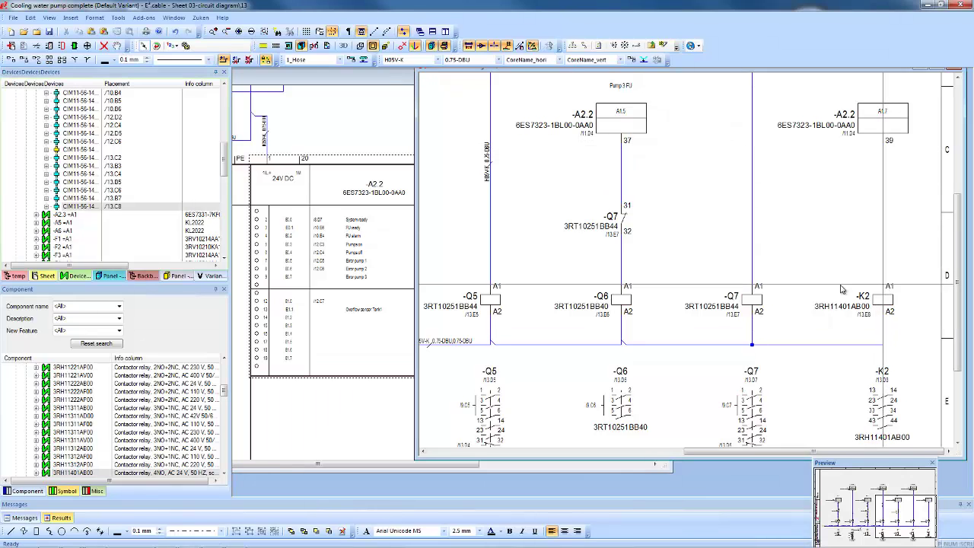
# Step: Follow the A1.7 output's cross-reference from PLC module A2.2 to its symbol on sheet 13 and return to the module
pyautogui.click(377, 389)
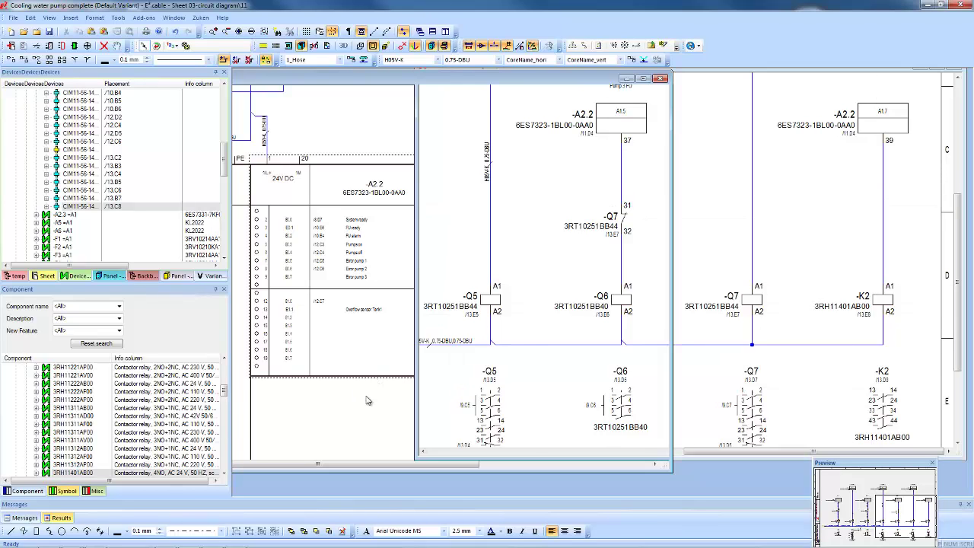
pyautogui.rightClick(503, 362)
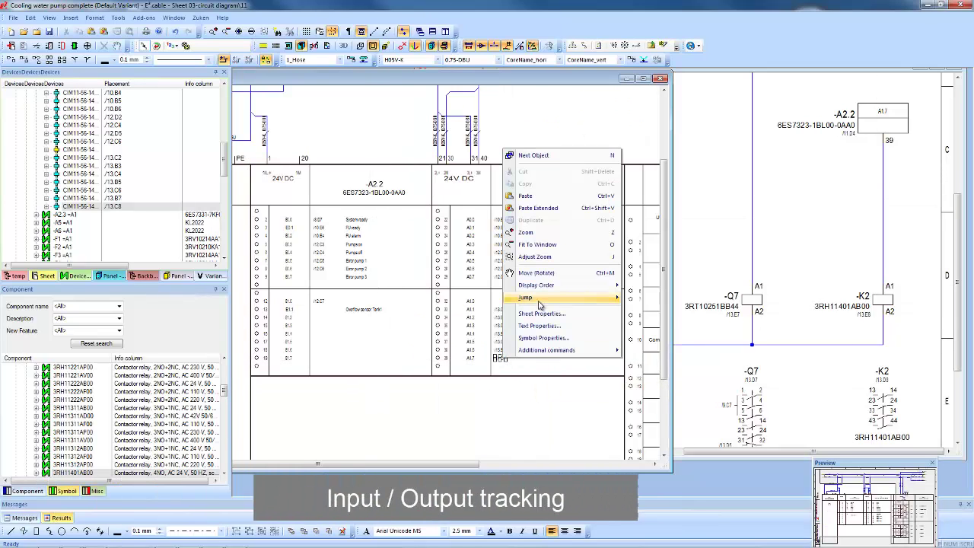
pyautogui.moveTo(620, 303)
pyautogui.click(651, 299)
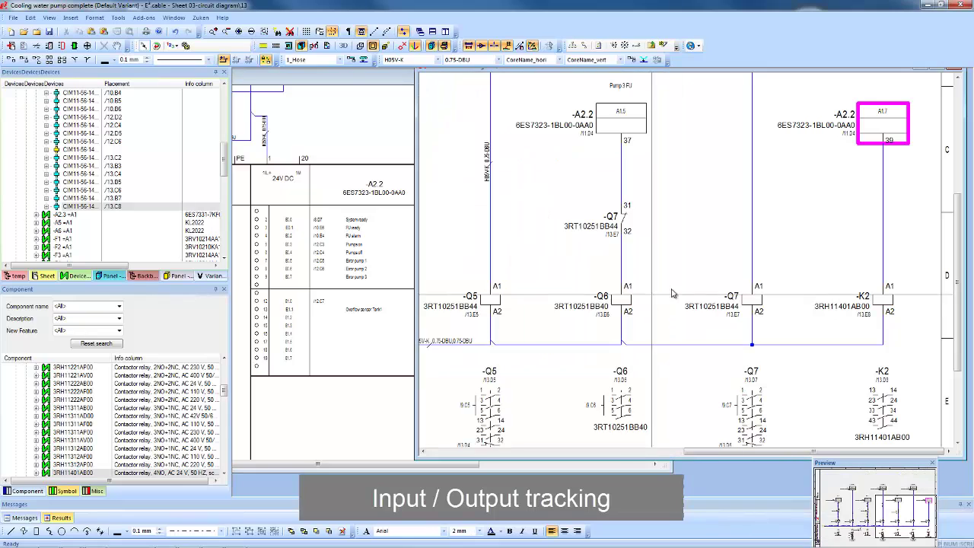
pyautogui.rightClick(851, 140)
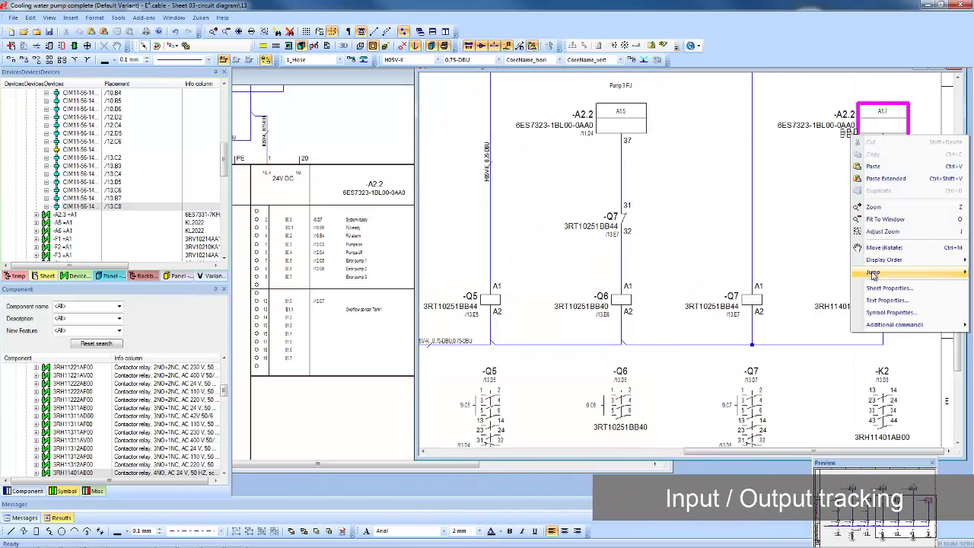
pyautogui.moveTo(875, 276)
pyautogui.click(803, 276)
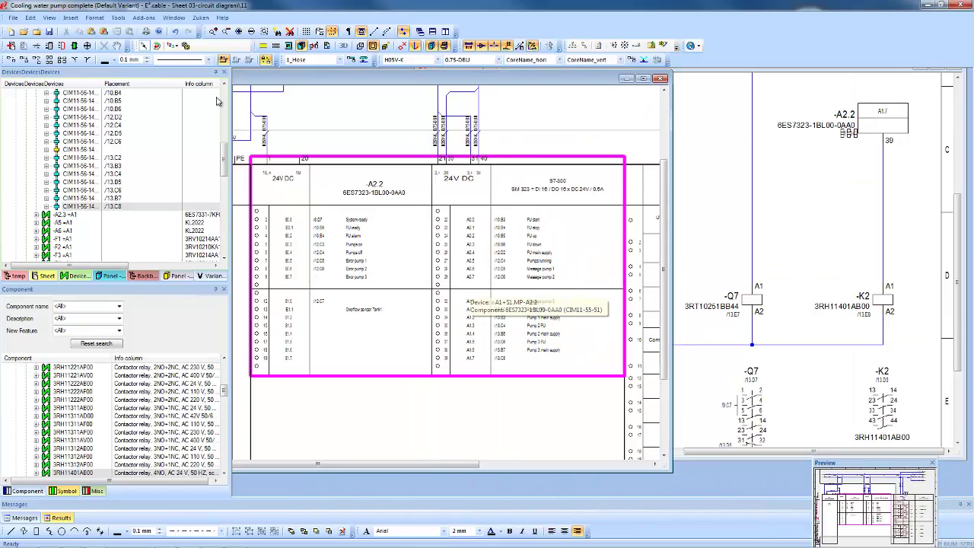
# Step: Open the PLC address management workbook in Excel and load the project's PLC addresses into it
pyautogui.click(145, 18)
pyautogui.moveTo(174, 71)
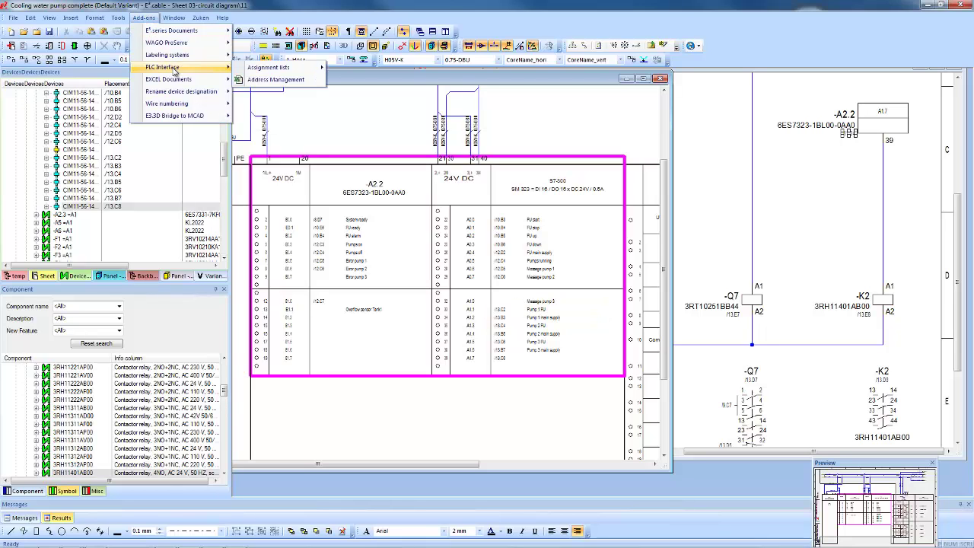
pyautogui.click(253, 80)
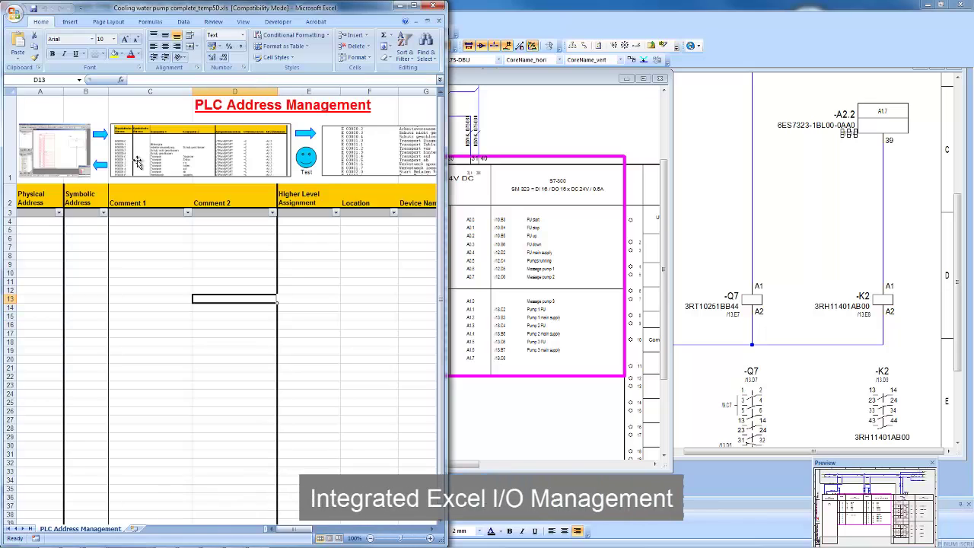
pyautogui.click(101, 139)
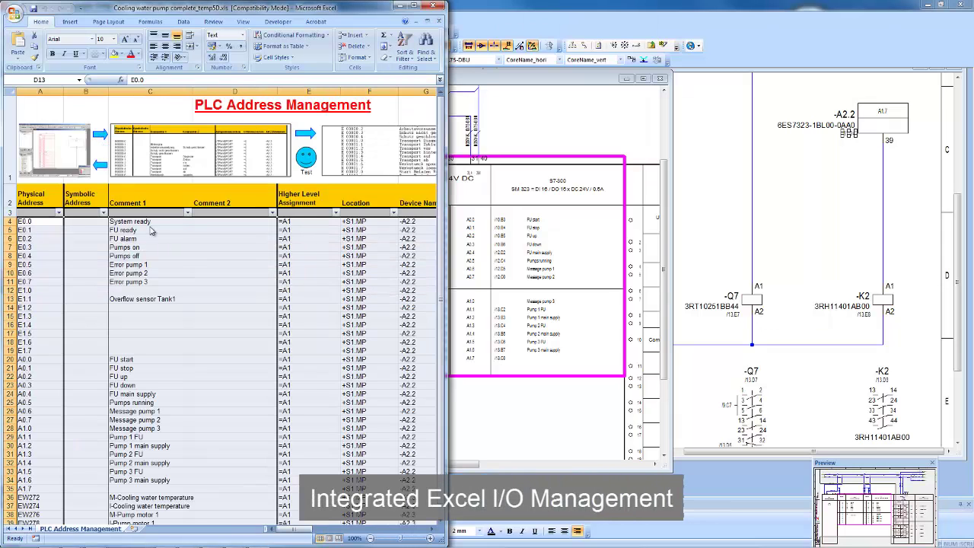
# Step: Enter the comment "Overflow tank 1" for address A1.7 and update the project drawing from the workbook
pyautogui.scroll(-4, 221, 342)
pyautogui.click(136, 386)
pyautogui.write('Overflow')
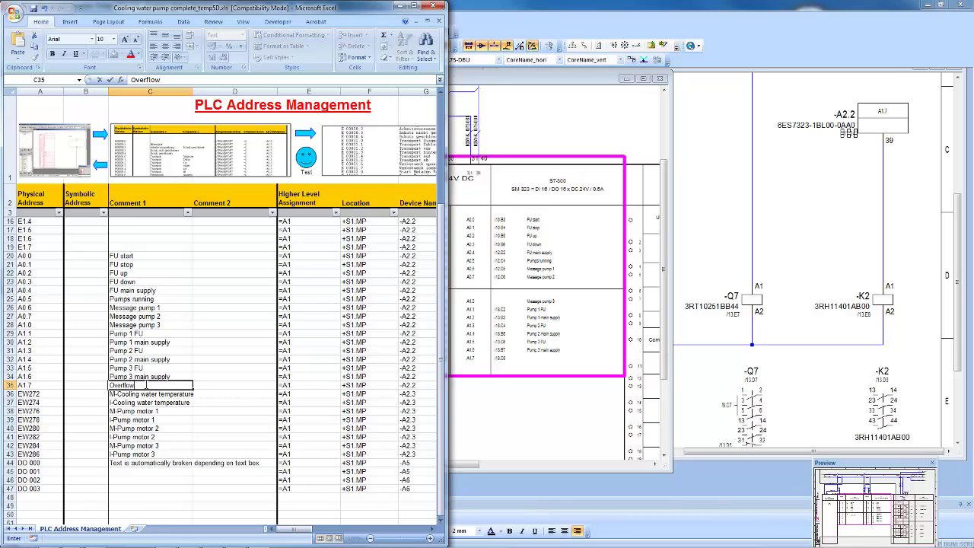
pyautogui.write(' tank 1')
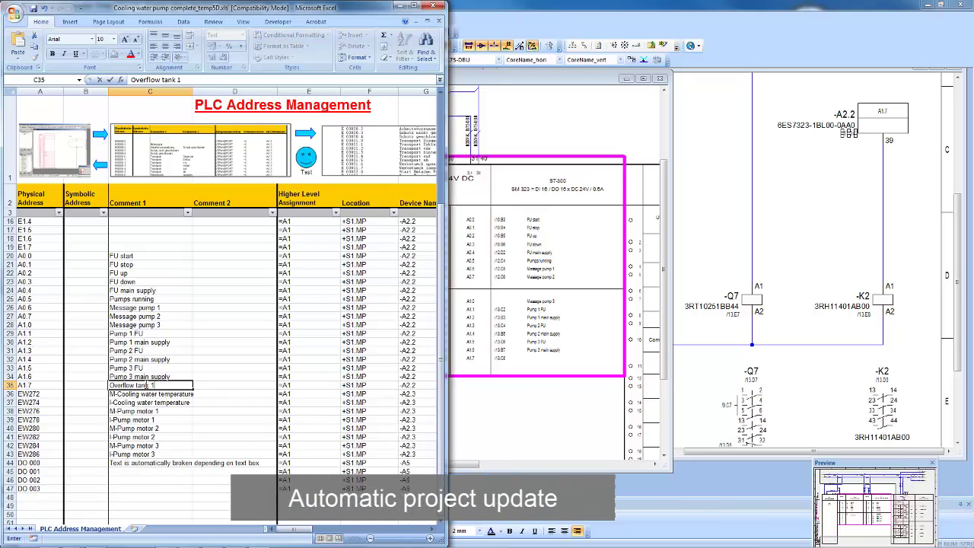
pyautogui.write('k')
pyautogui.press('Return')
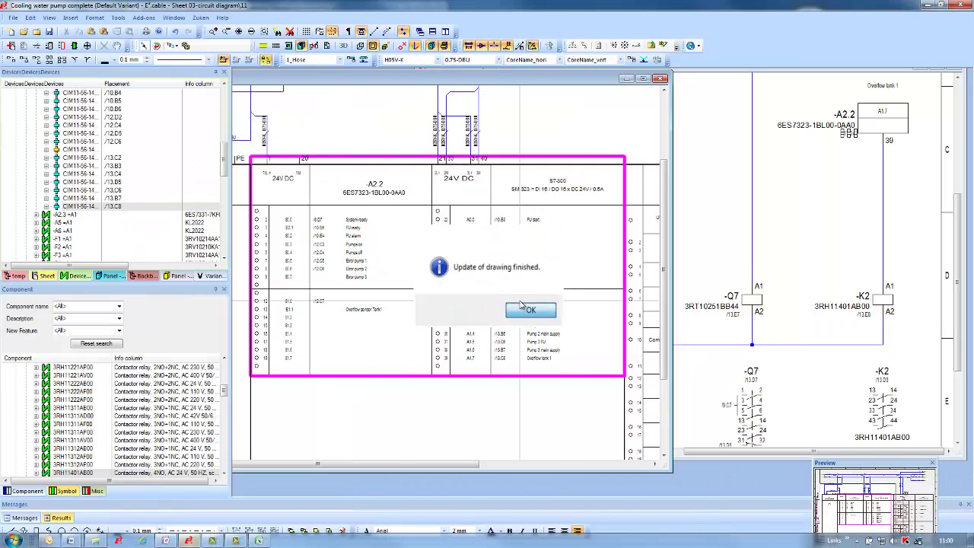
pyautogui.click(576, 305)
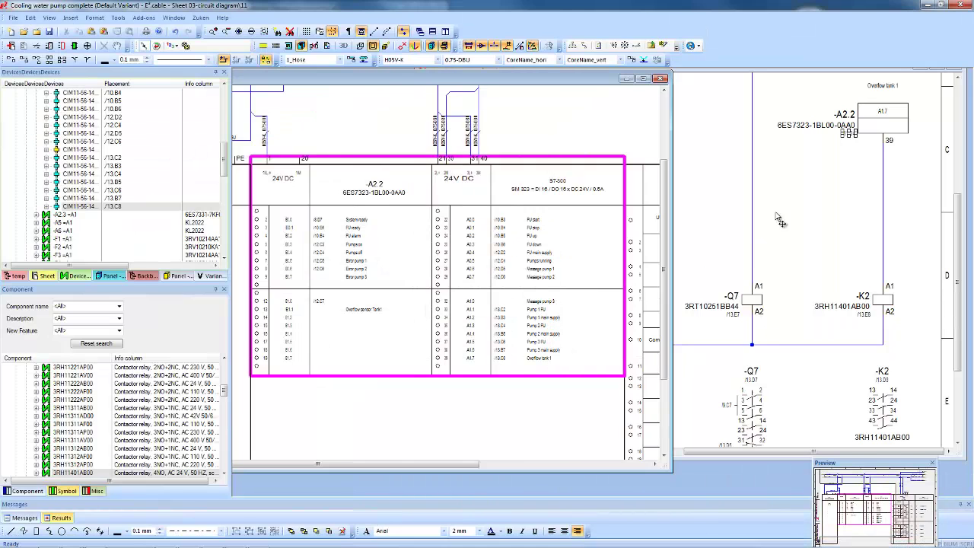
# Step: Switch back to the PLC address workbook in Excel and test it for duplicate addresses
pyautogui.moveTo(214, 542)
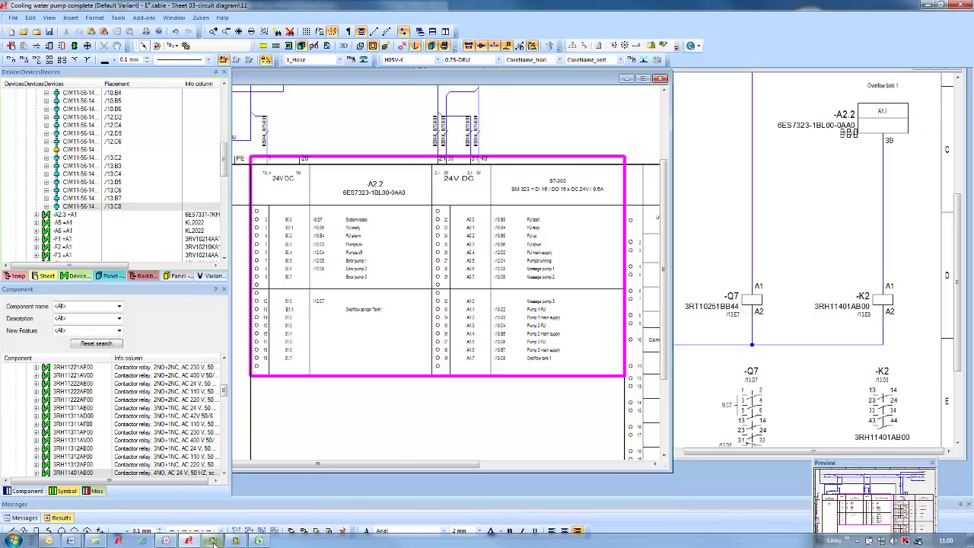
pyautogui.click(258, 542)
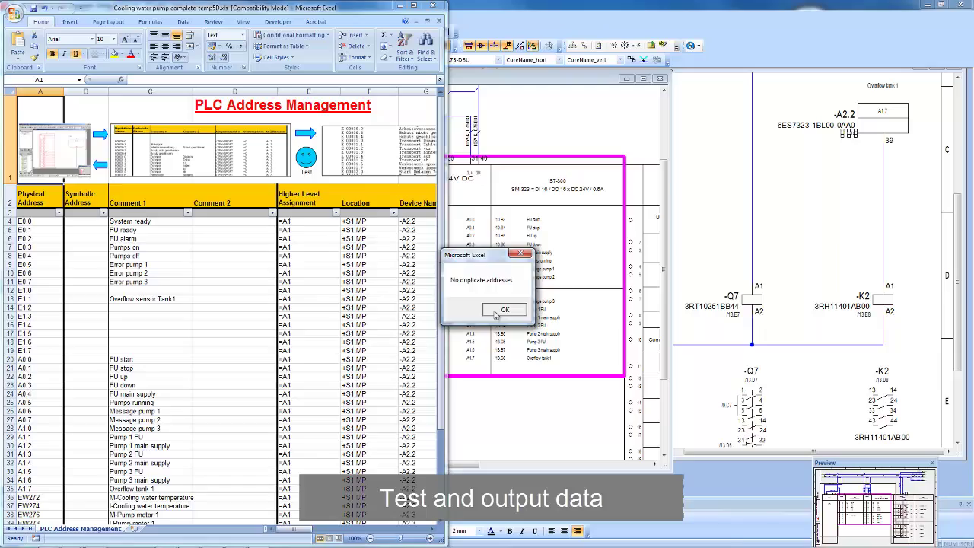
pyautogui.click(503, 309)
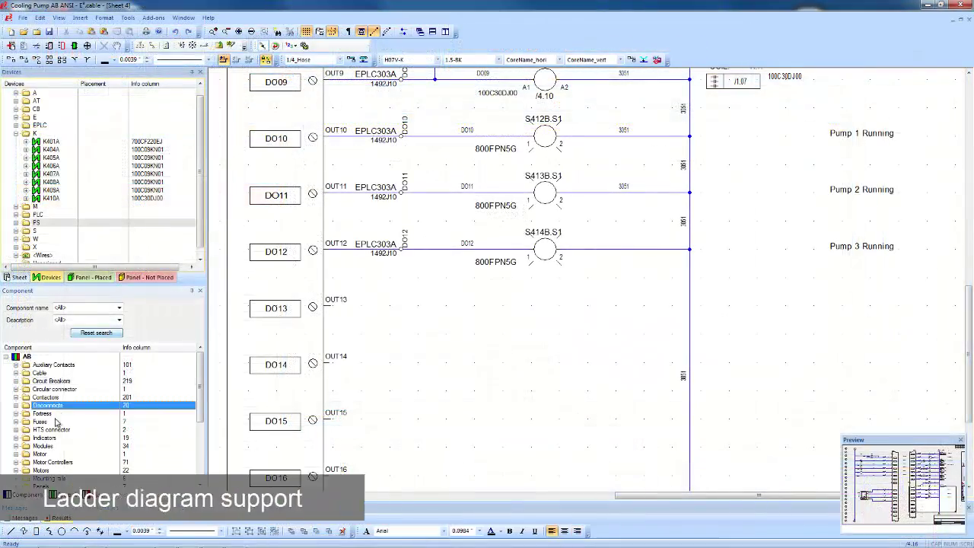
# Step: Find relay 700CF400EJ among the 4NO relays in the AB library and place its contact table beside the DO13 rung
pyautogui.scroll(-1, 54, 430)
pyautogui.click(16, 429)
pyautogui.click(26, 466)
pyautogui.click(26, 466)
pyautogui.click(75, 365)
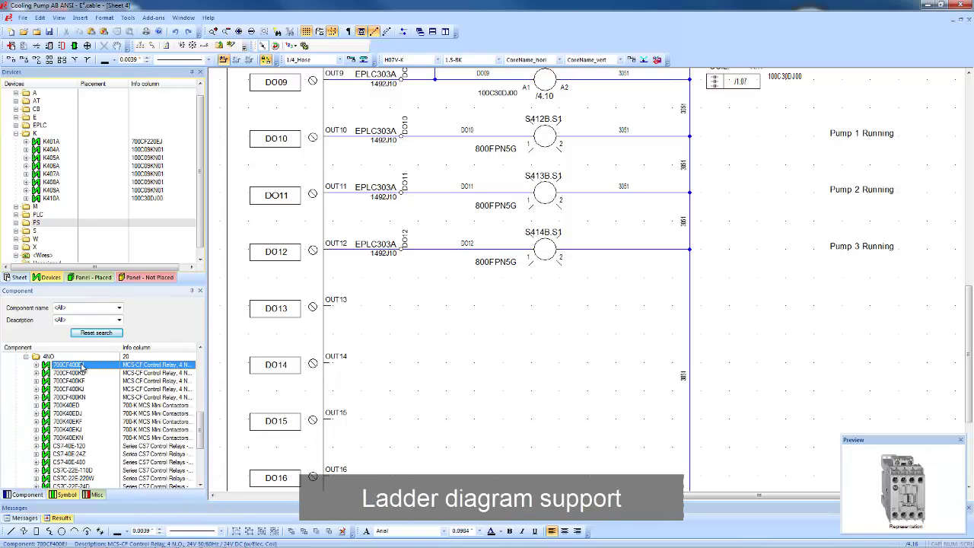
pyautogui.moveTo(81, 368); pyautogui.dragTo(709, 294)
# Step: Locate relay K414A in the device tree and place its coil (A1/A2) on the DO13 rung
pyautogui.rightClick(729, 301)
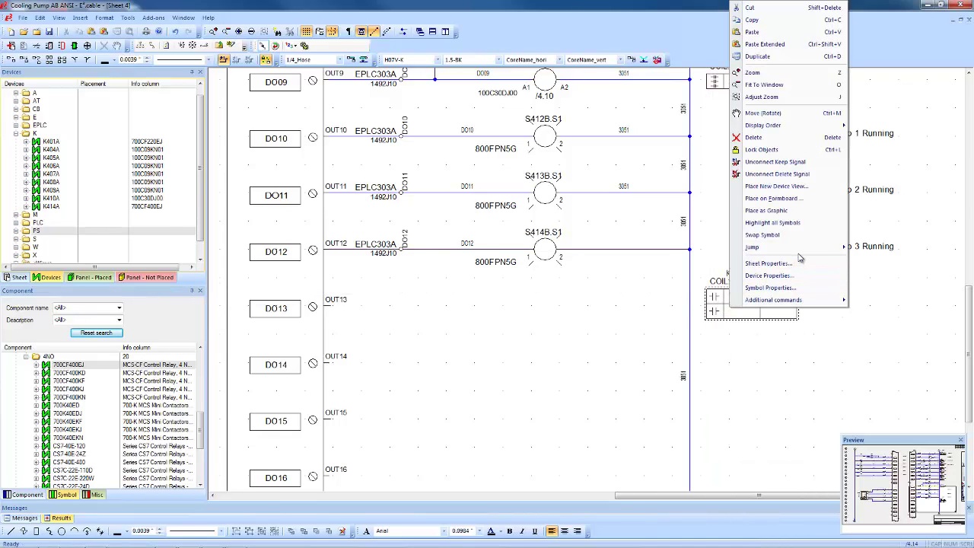
pyautogui.click(883, 248)
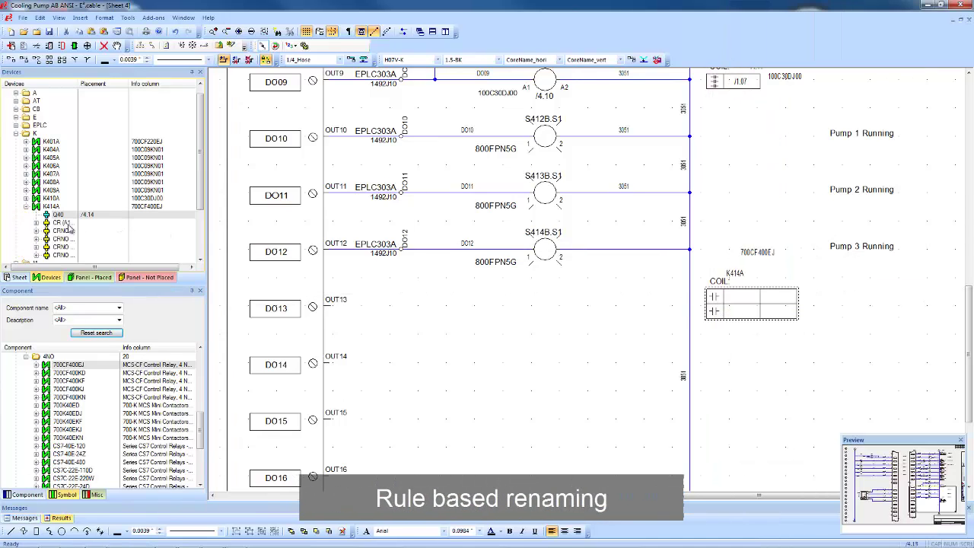
pyautogui.moveTo(56, 226); pyautogui.dragTo(535, 317)
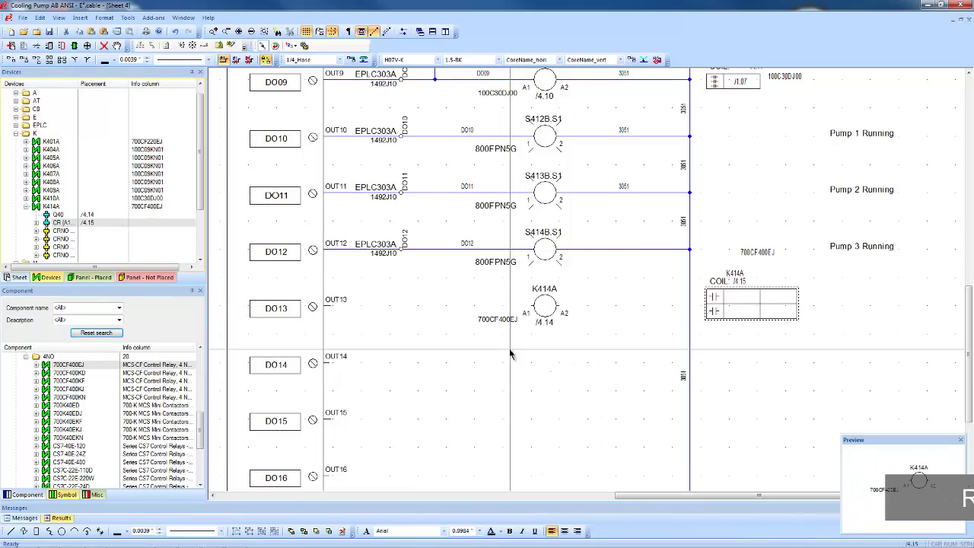
# Step: Place a 1492J10 feed-through terminal on the OUT13 line, aligned with the terminals above, and shift its EPLC303A designation slightly upward
pyautogui.click(26, 356)
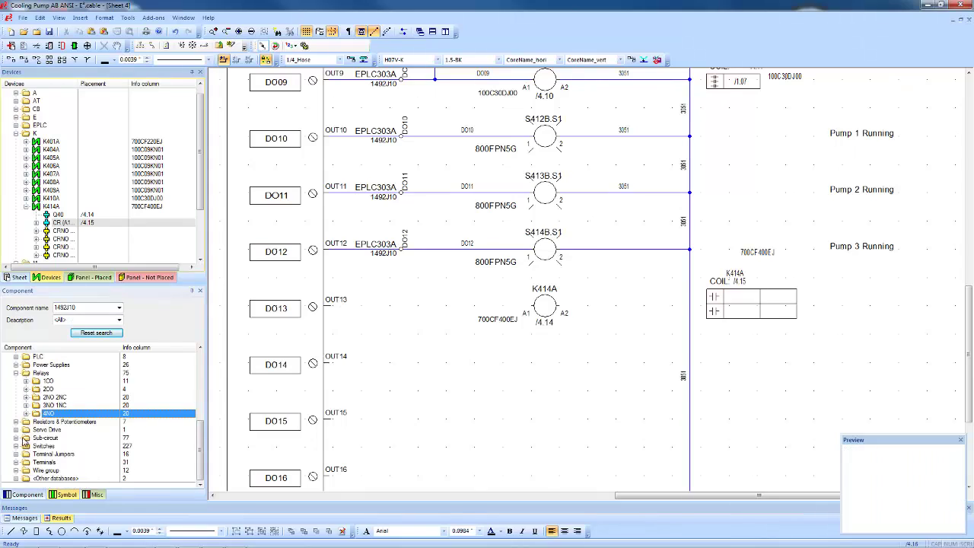
pyautogui.click(16, 462)
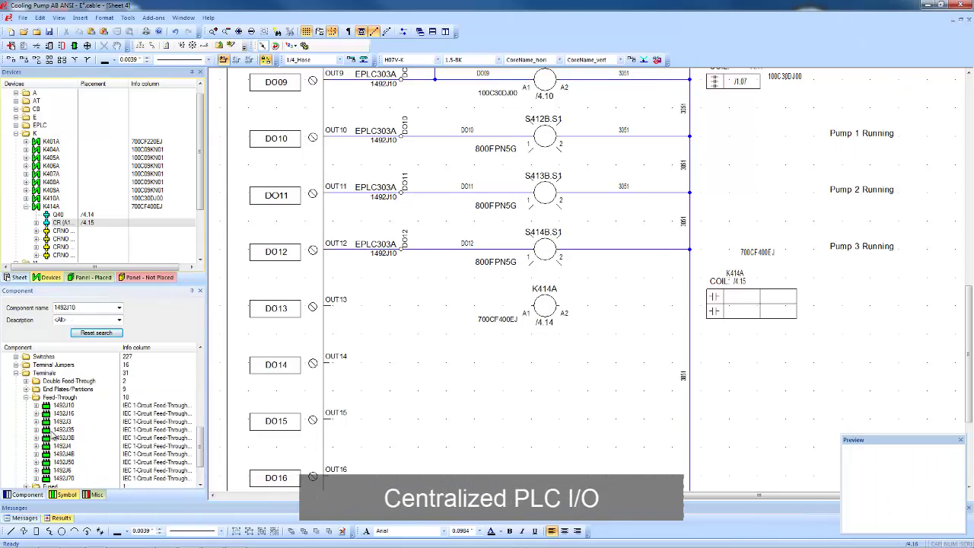
pyautogui.moveTo(67, 411); pyautogui.dragTo(402, 310)
pyautogui.click(402, 310)
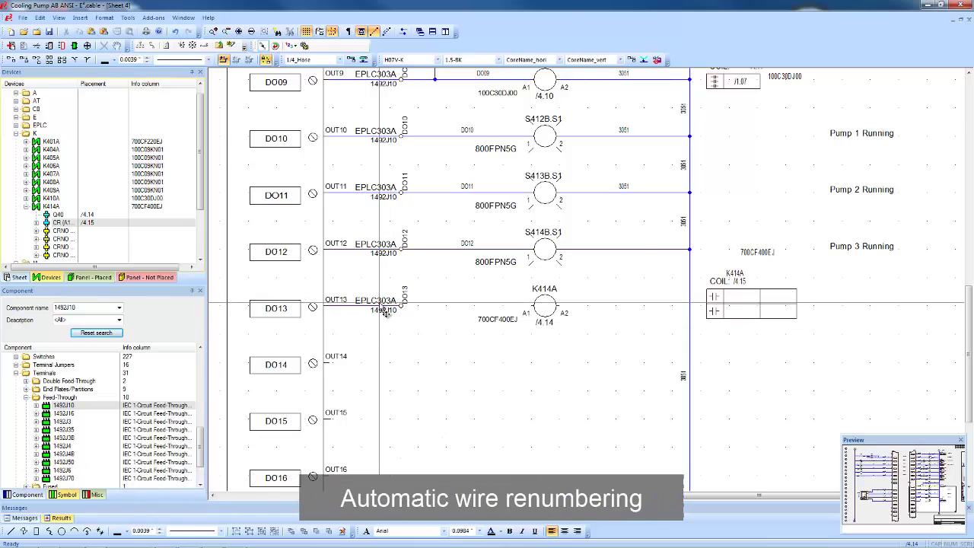
pyautogui.moveTo(379, 300); pyautogui.dragTo(379, 291)
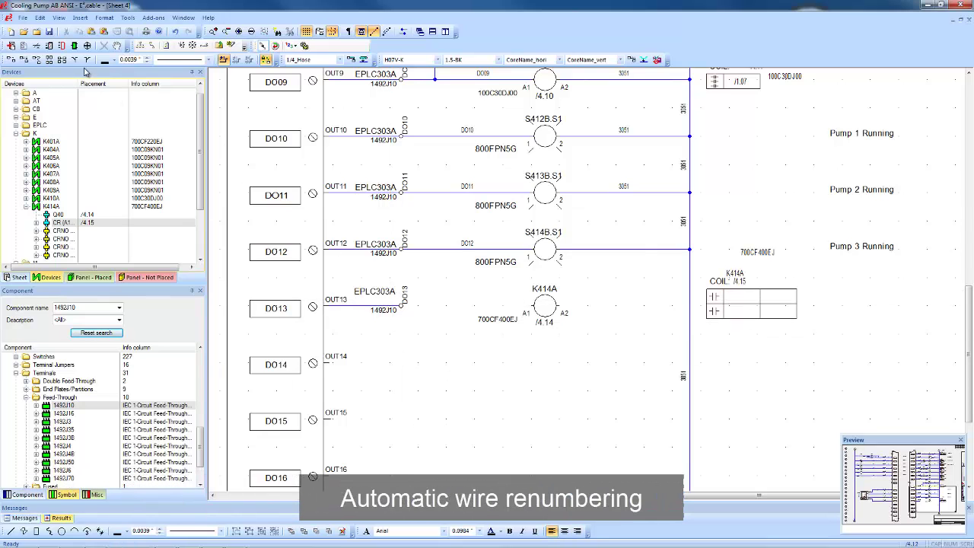
# Step: Connect the DO13 rung through the K414A coil to the vertical 3051 line and run automatic wire numbering
pyautogui.moveTo(387, 277); pyautogui.dragTo(728, 337)
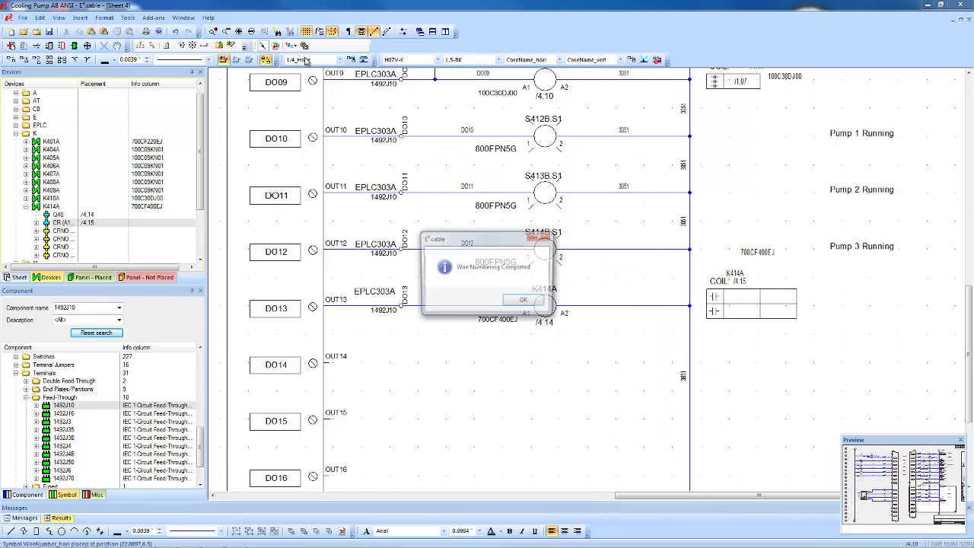
pyautogui.click(524, 303)
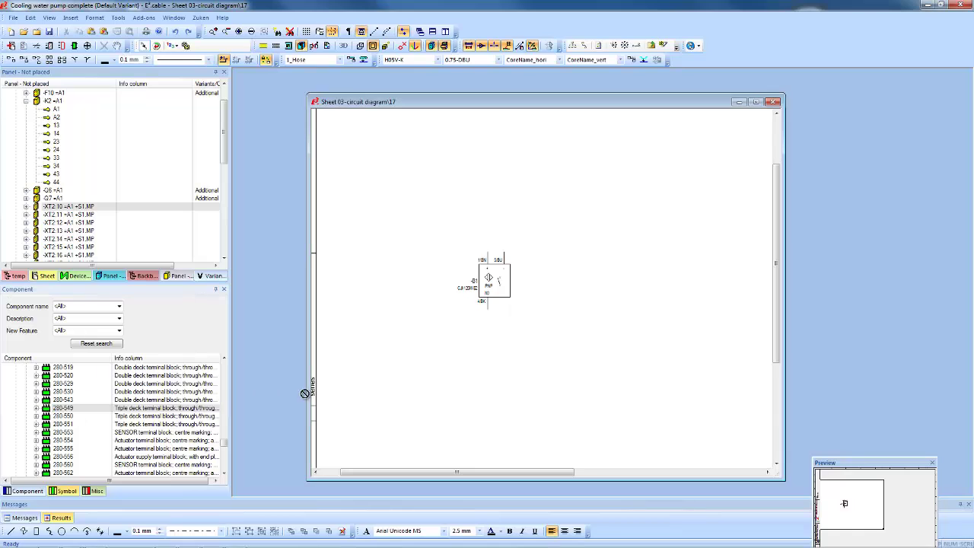
# Step: In the Cooling water pump project, place the first two levels of a 280-549 triple deck terminal (-X1) above sensor -B1
pyautogui.moveTo(304, 393); pyautogui.dragTo(489, 169)
pyautogui.rightClick(488, 169)
pyautogui.moveTo(510, 428)
pyautogui.click(638, 430)
pyautogui.moveTo(79, 213); pyautogui.dragTo(505, 221)
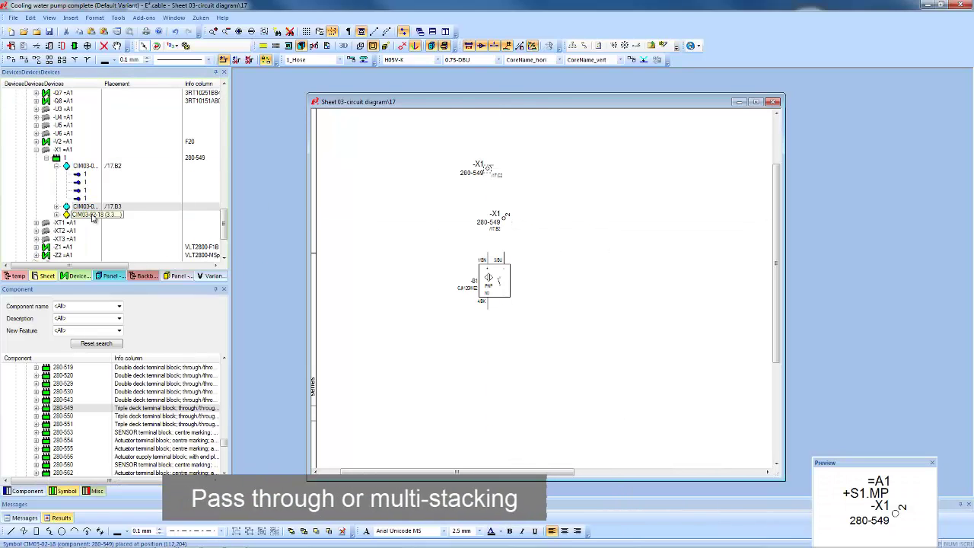
# Step: Place the third level of the -X1 terminal below sensor -B1 and connect all three levels to the sensor pins
pyautogui.moveTo(92, 218); pyautogui.dragTo(417, 372)
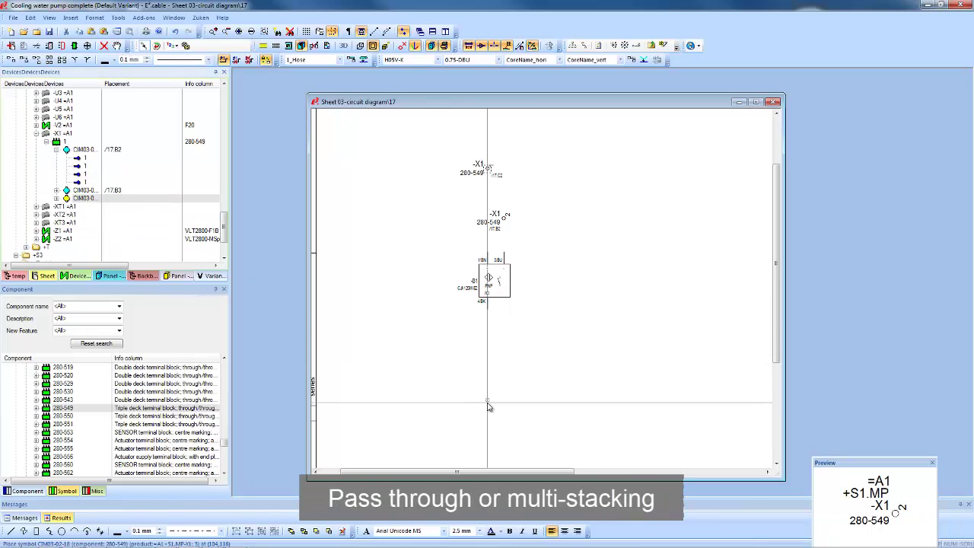
pyautogui.click(479, 397)
pyautogui.click(49, 60)
pyautogui.moveTo(447, 153)
pyautogui.mouseDown()
pyautogui.moveTo(516, 276)
pyautogui.moveTo(535, 453)
pyautogui.mouseUp()
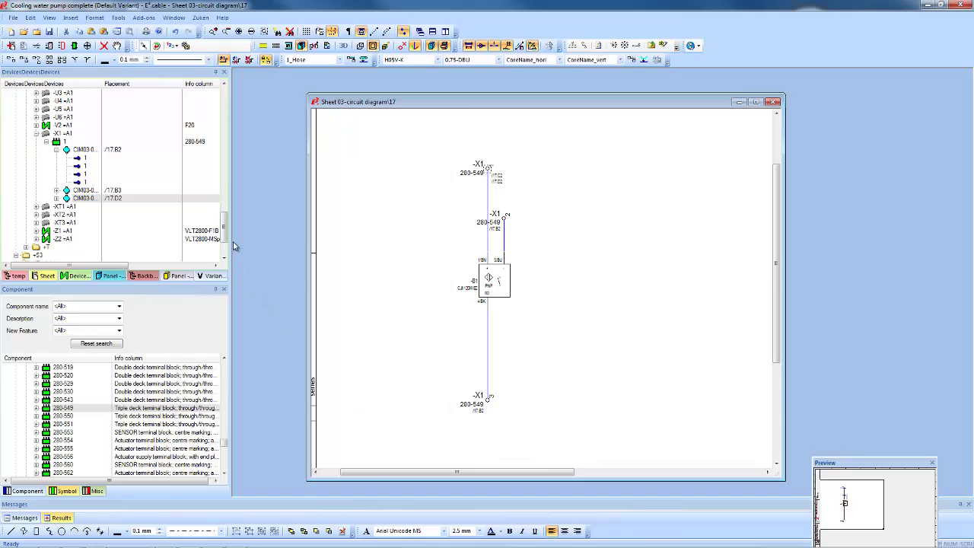
# Step: Assign the WH, BN and GN cores of cable -W1 to the three connections of sensor -B1
pyautogui.moveTo(225, 236); pyautogui.dragTo(226, 255)
pyautogui.click(16, 239)
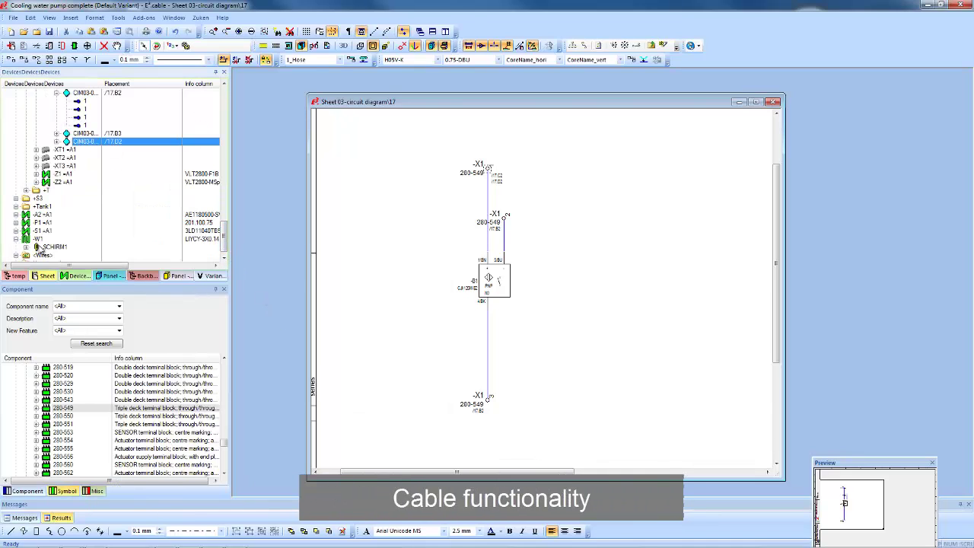
pyautogui.click(28, 248)
pyautogui.click(59, 241)
pyautogui.keyDown('shift'); pyautogui.click(63, 256); pyautogui.keyUp('shift')
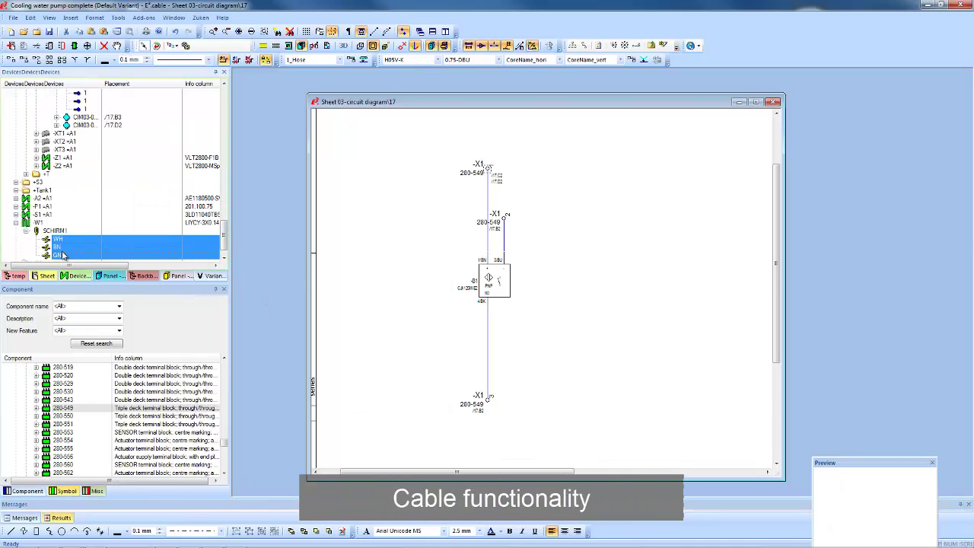
pyautogui.rightClick(64, 256)
pyautogui.click(107, 258)
pyautogui.moveTo(457, 238); pyautogui.dragTo(522, 236)
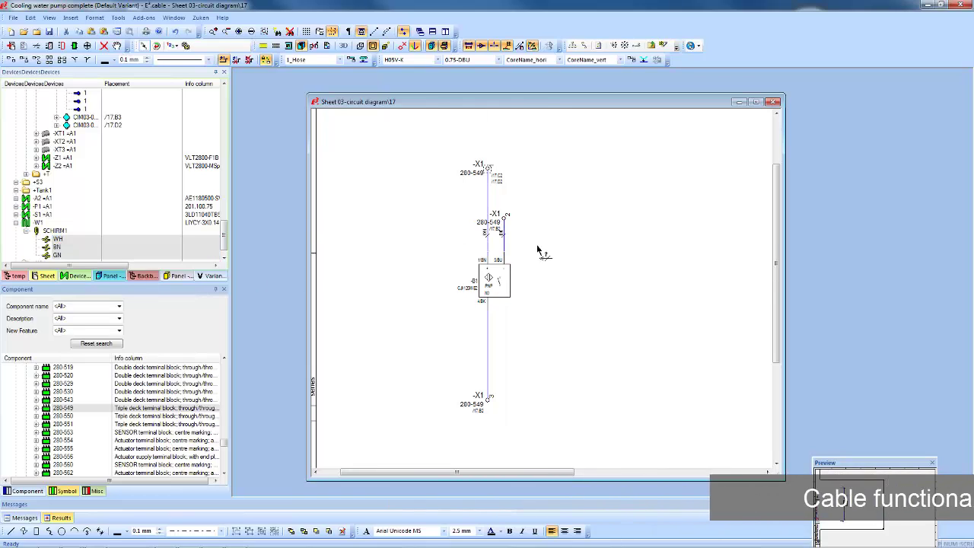
pyautogui.click(508, 340)
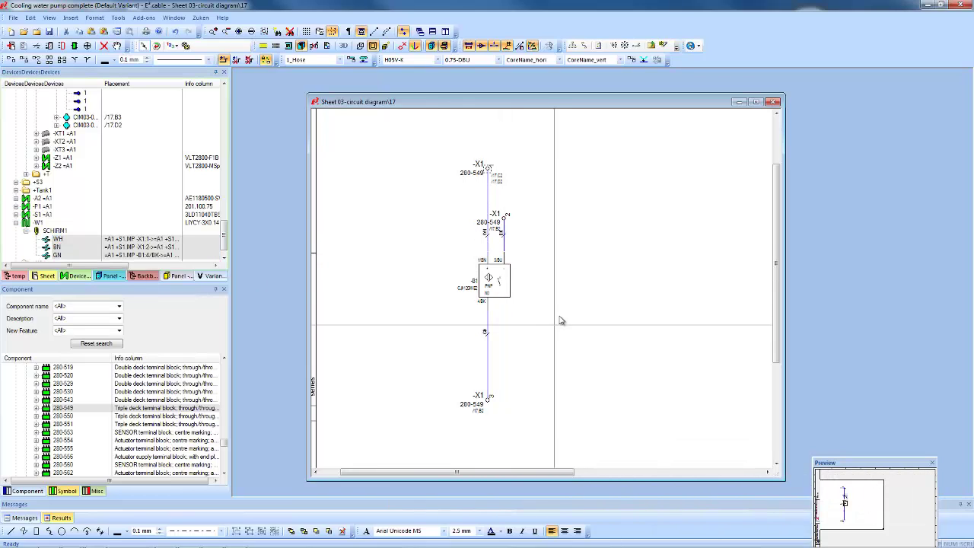
# Step: Copy the -B1 sensor circuit with its terminals and cores, and paste three copies side by side to its right
pyautogui.rightClick(500, 296)
pyautogui.click(552, 20)
pyautogui.rightClick(589, 275)
pyautogui.click(605, 307)
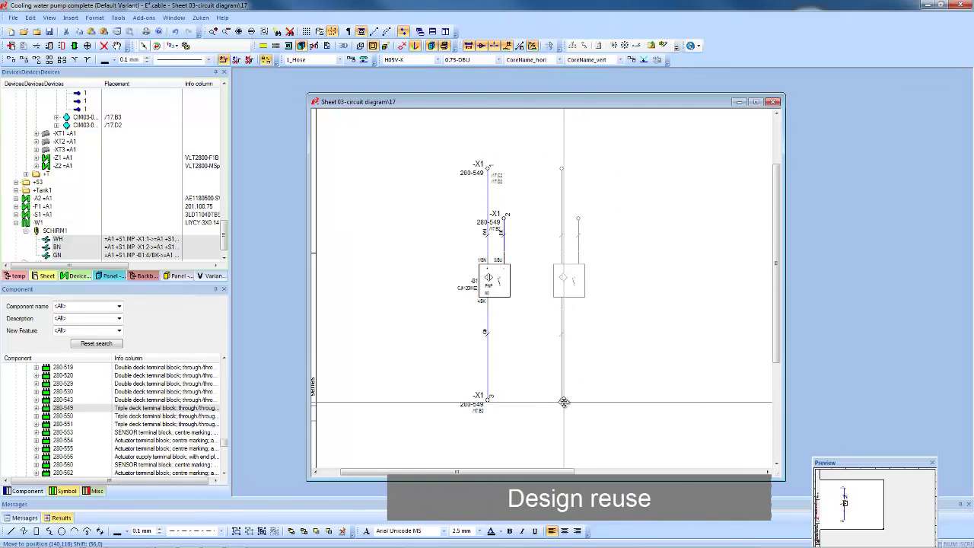
pyautogui.click(559, 399)
pyautogui.rightClick(632, 288)
pyautogui.click(651, 317)
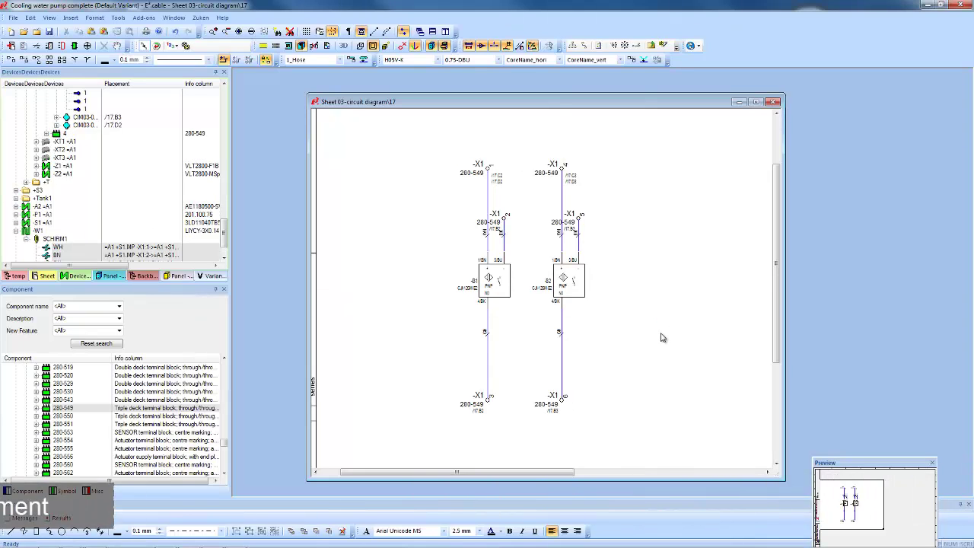
pyautogui.click(628, 403)
pyautogui.rightClick(679, 375)
pyautogui.click(707, 405)
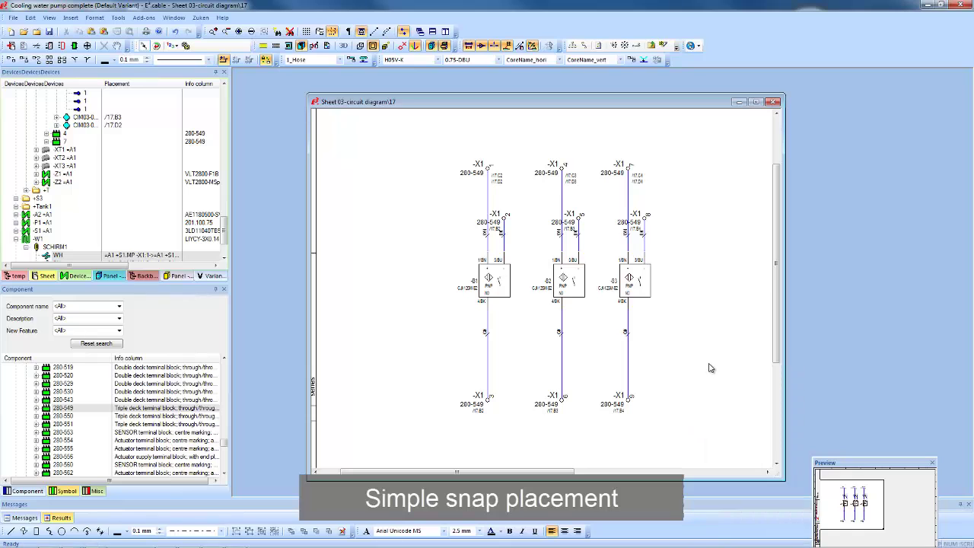
pyautogui.click(698, 407)
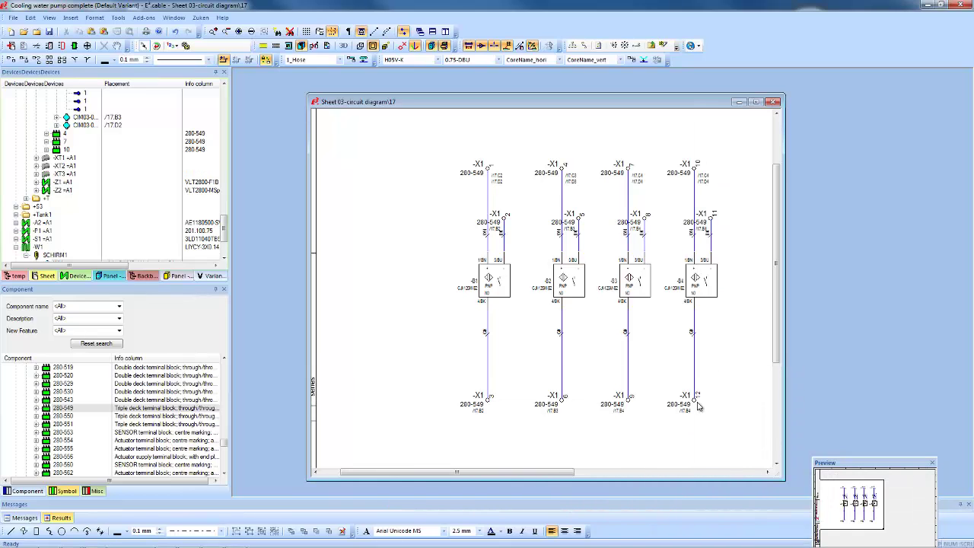
# Step: Locate terminal strip -X1 in the device tree and insert its terminal plan with sheet format A3-TPH_N and table symbol TAB-H_N
pyautogui.rightClick(494, 173)
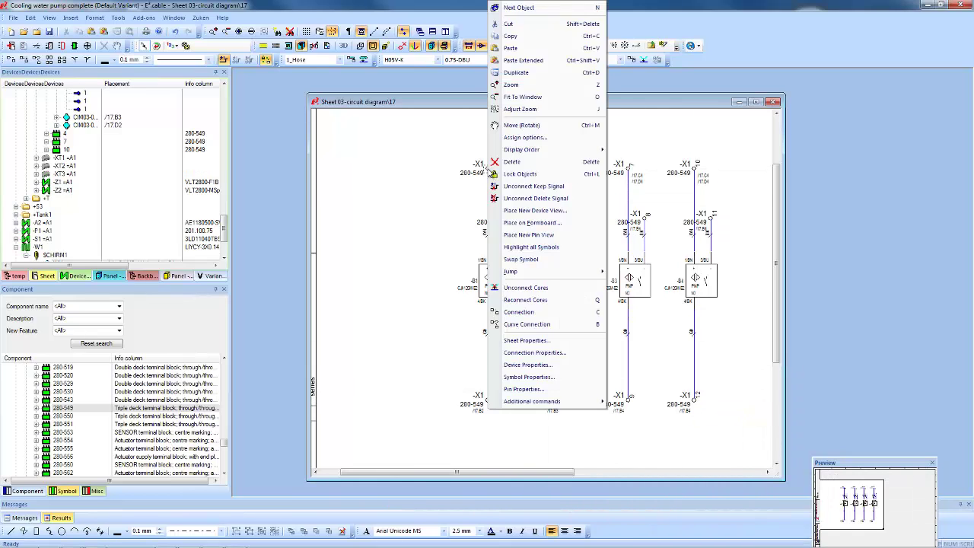
pyautogui.moveTo(547, 274)
pyautogui.click(653, 272)
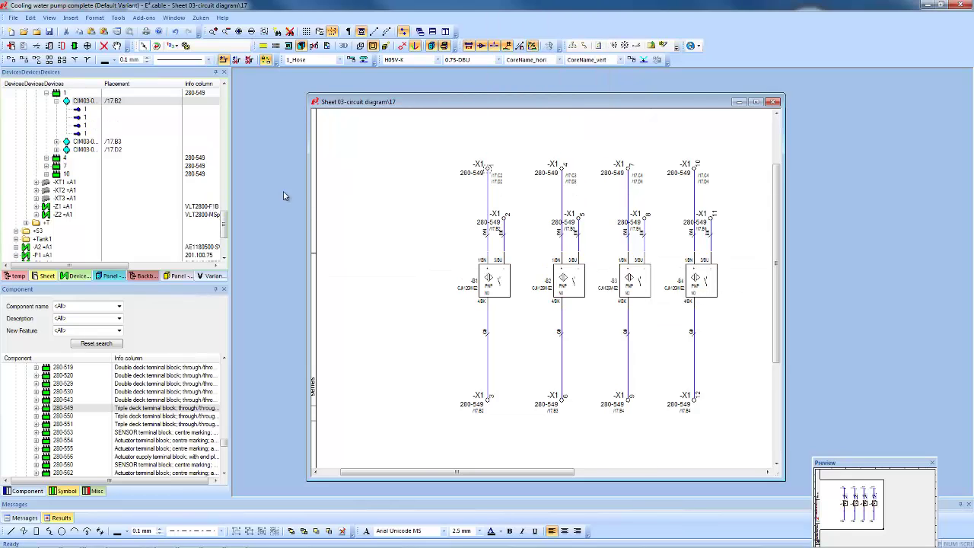
pyautogui.moveTo(225, 224); pyautogui.dragTo(225, 213)
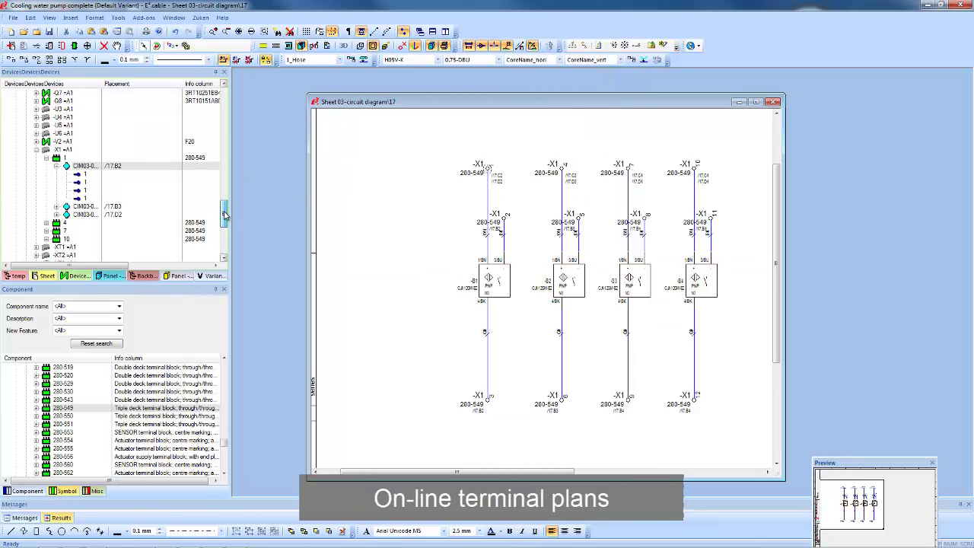
pyautogui.rightClick(70, 150)
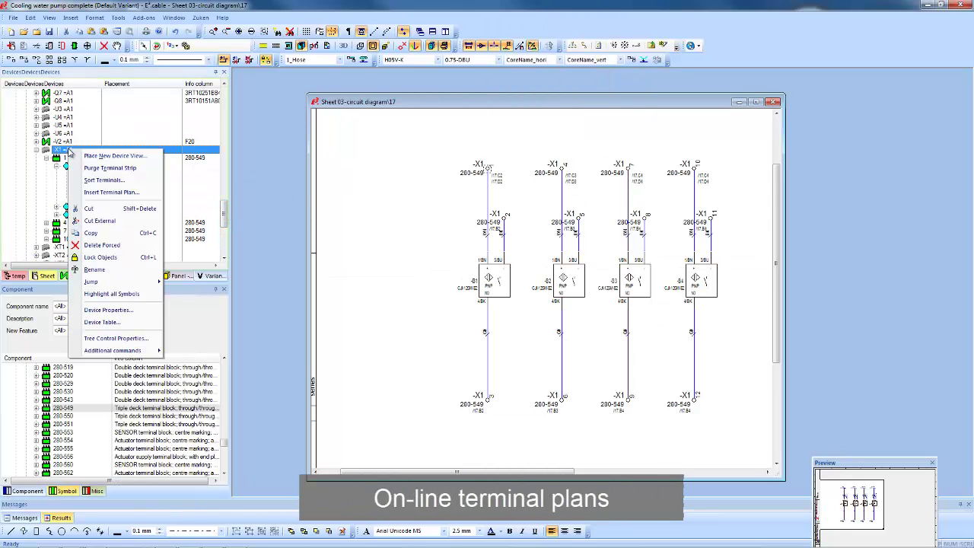
pyautogui.click(106, 193)
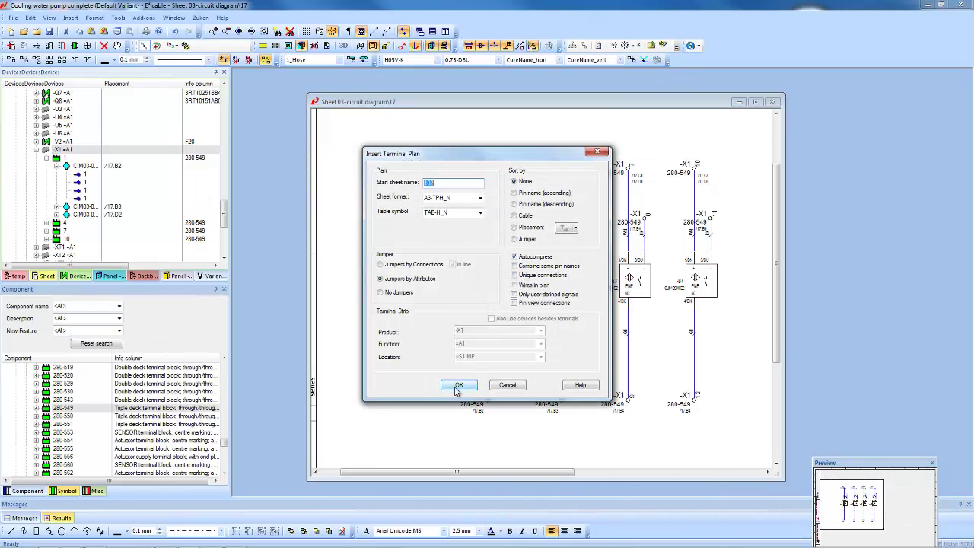
pyautogui.click(459, 385)
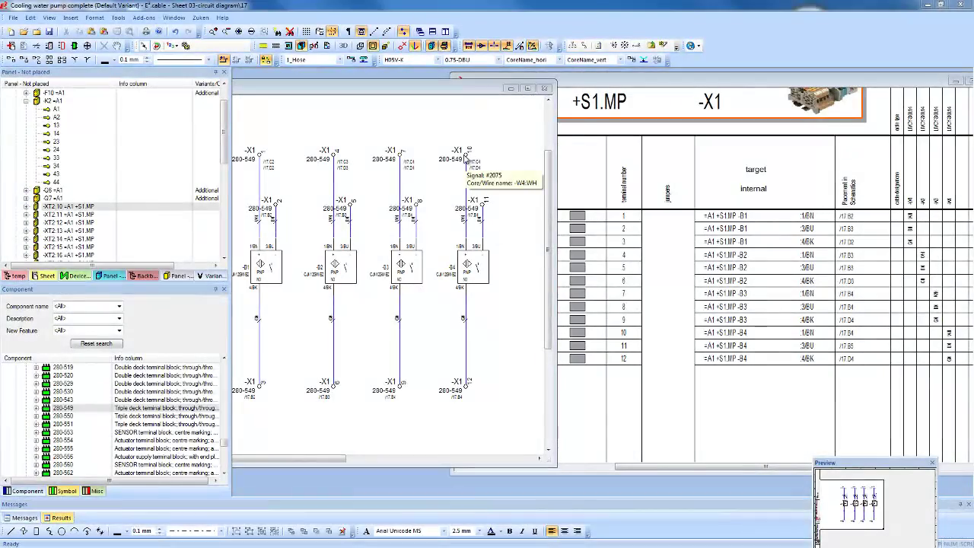
# Step: Renumber the pin names of terminal strip -X1 for terminals 1 to 12, with start pin name 1 and step 1
pyautogui.rightClick(467, 158)
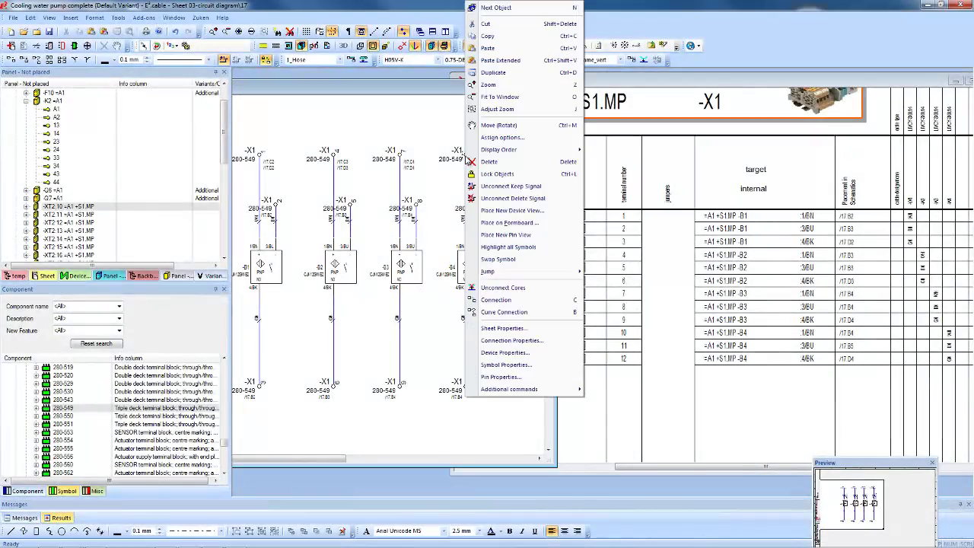
pyautogui.click(505, 352)
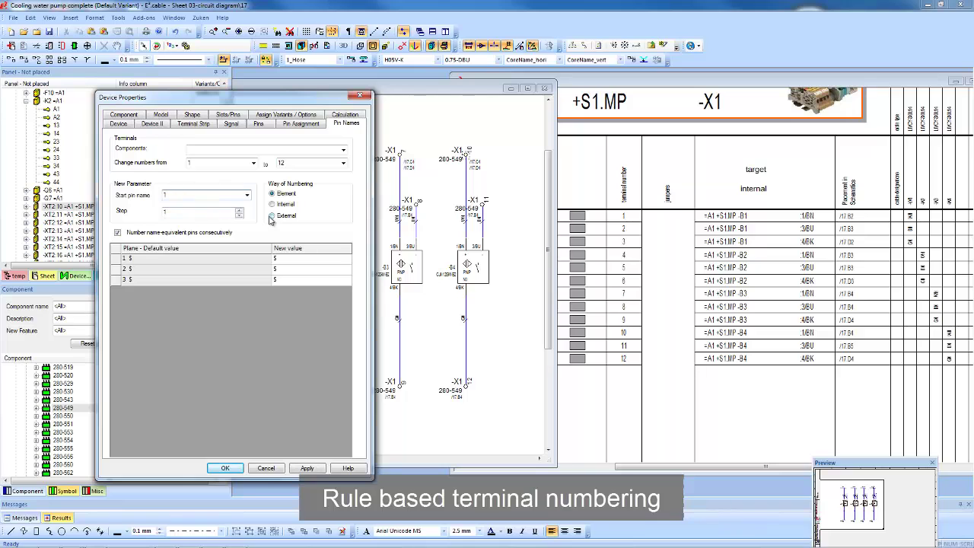
pyautogui.click(226, 469)
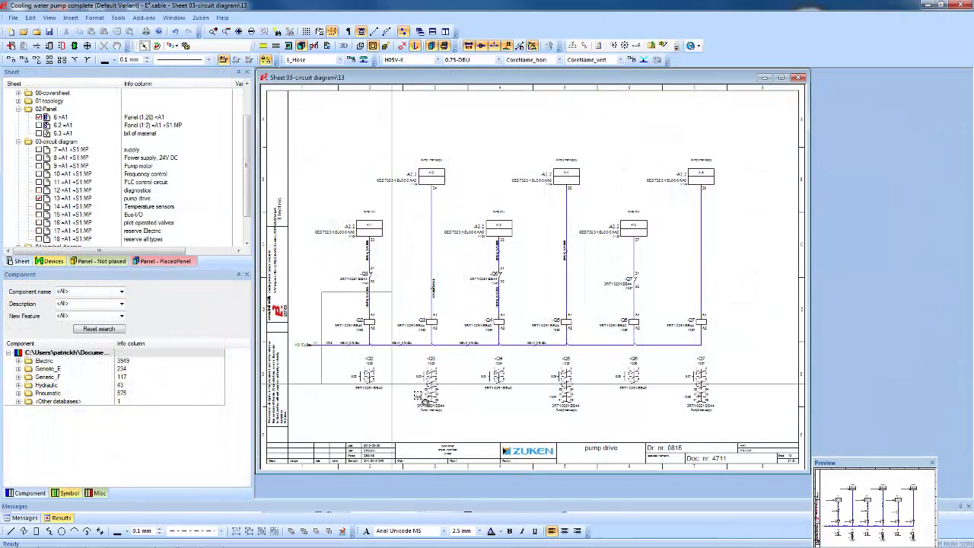
# Step: Jump from contactor coil -Q2 on the pump drive circuit diagram to its placement on the panel sheet
pyautogui.scroll(3, 439, 404)
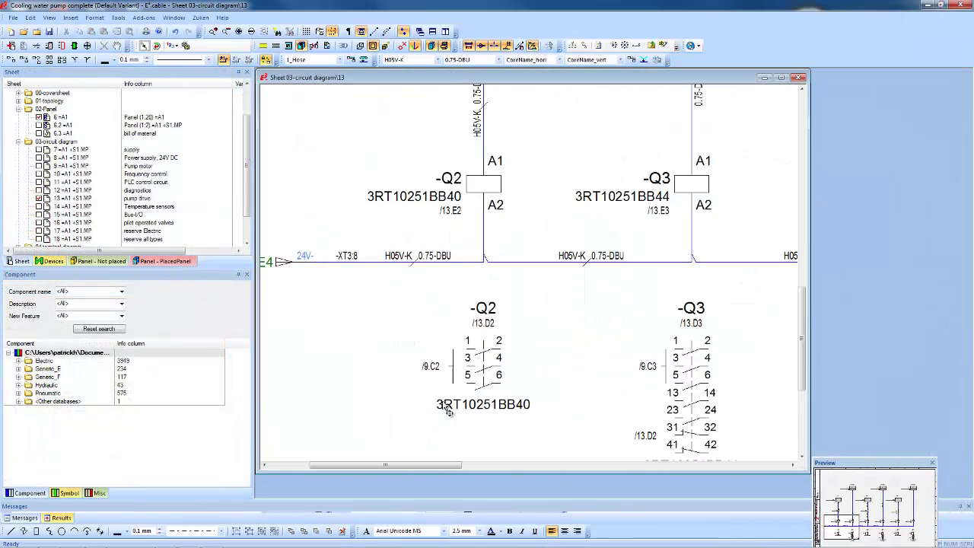
pyautogui.rightClick(491, 189)
pyautogui.moveTo(553, 435)
pyautogui.click(643, 435)
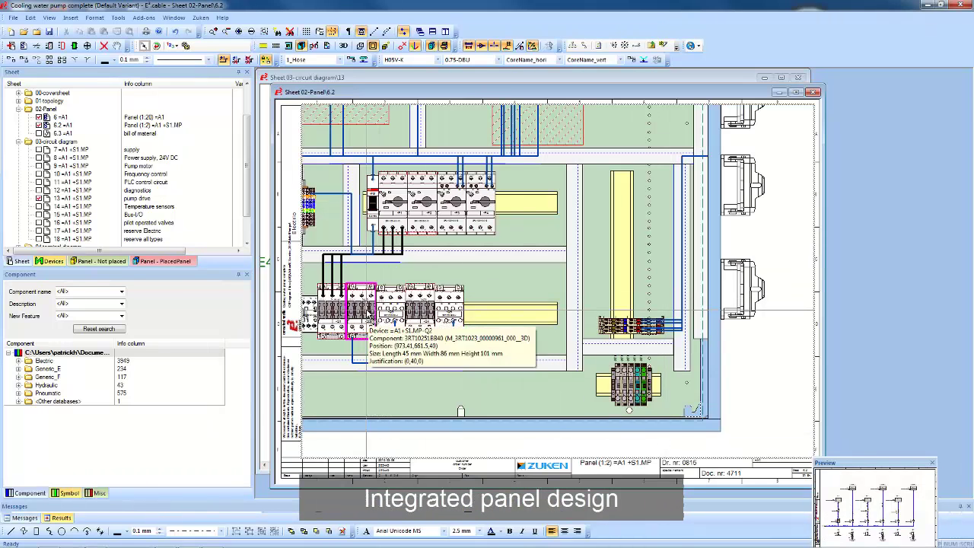
# Step: Place unplaced breaker -F10 at the end of the upper breaker row and contactors -Q6 and -Q7 at the end of the lower contactor row
pyautogui.click(102, 261)
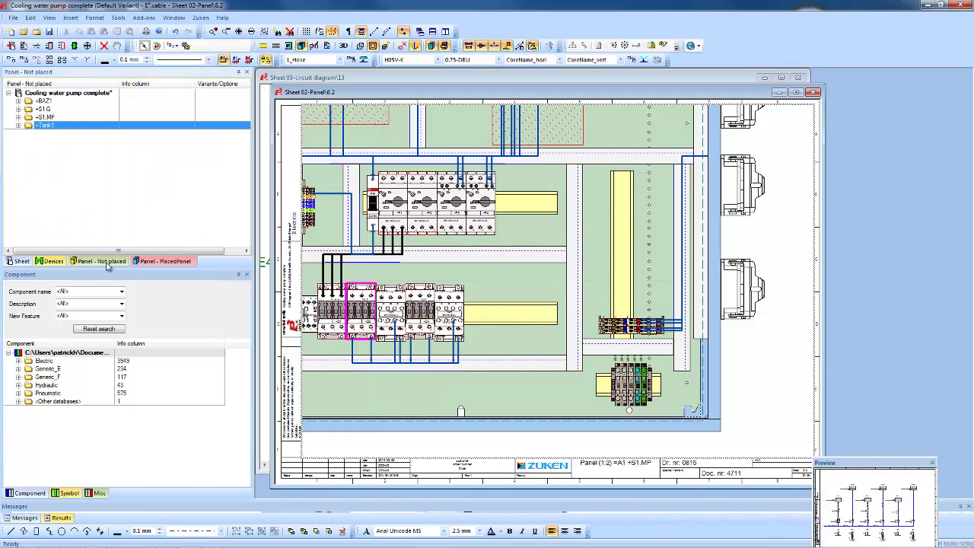
pyautogui.click(18, 118)
pyautogui.click(55, 102)
pyautogui.moveTo(54, 102); pyautogui.dragTo(495, 214)
pyautogui.click(53, 125)
pyautogui.keyDown('shift'); pyautogui.click(52, 134); pyautogui.keyUp('shift')
pyautogui.moveTo(53, 135); pyautogui.dragTo(463, 328)
# Step: Place all remaining unplaced -XT2 terminals of +S1.MP together on the panel's vertical mounting rail
pyautogui.scroll(-5, 70, 131)
pyautogui.scroll(-2, 70, 131)
pyautogui.keyDown('shift'); pyautogui.click(69, 231); pyautogui.keyUp('shift')
pyautogui.moveTo(70, 184); pyautogui.dragTo(621, 200)
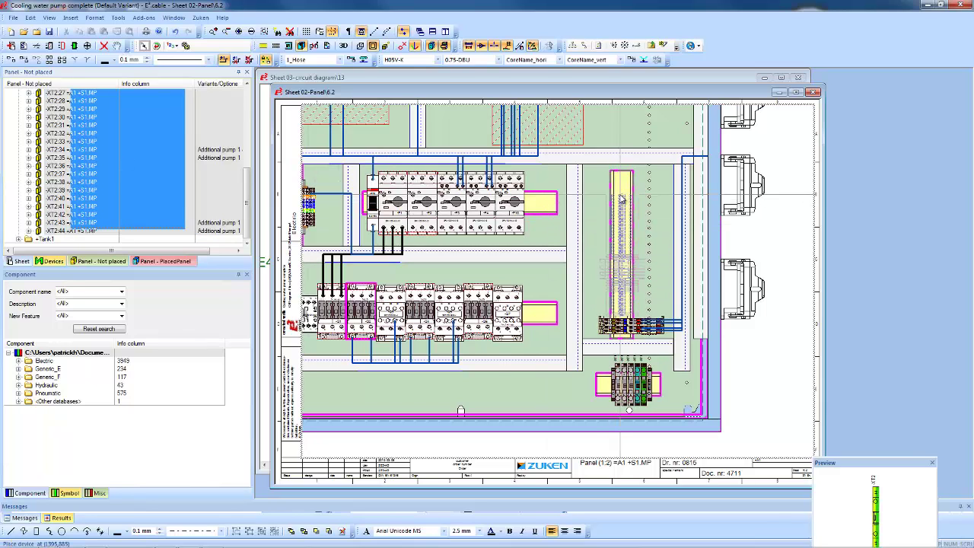
# Step: Show the signal logic lines on the panel and autoconnect all panel objects to route their wires
pyautogui.click(374, 32)
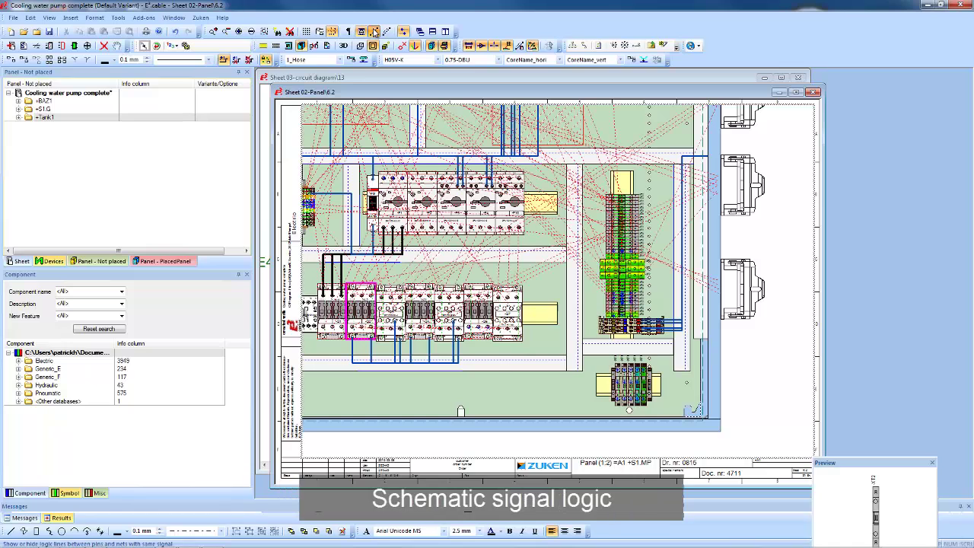
pyautogui.hotkey('ctrl', 'a')
pyautogui.rightClick(538, 233)
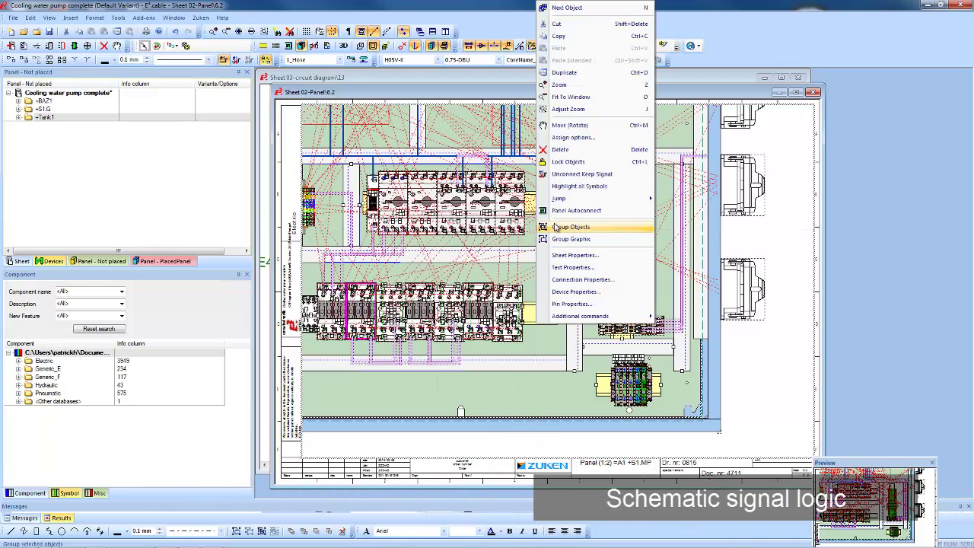
pyautogui.click(565, 213)
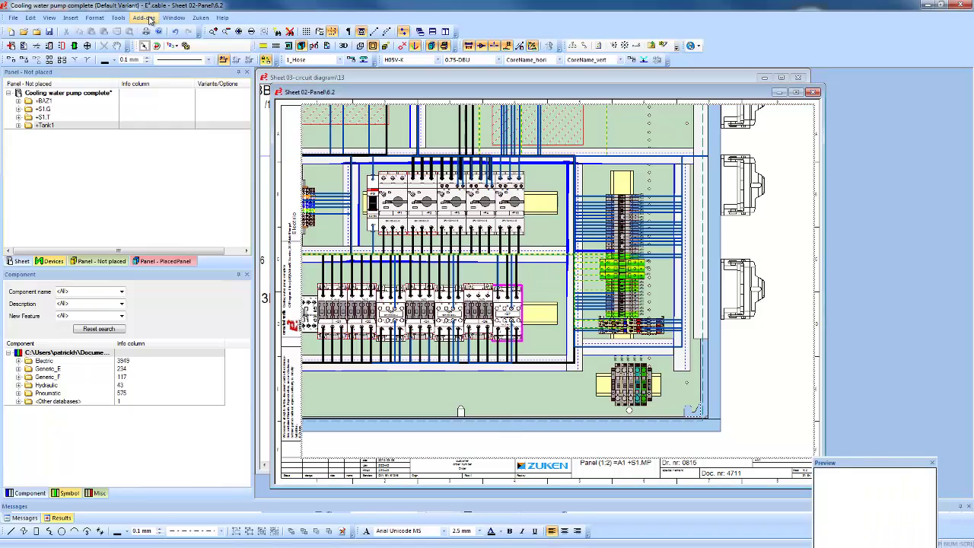
# Step: Generate the project's wiring list as an Excel report, examine the listed wires and close the workbook
pyautogui.click(150, 20)
pyautogui.moveTo(171, 82)
pyautogui.click(274, 92)
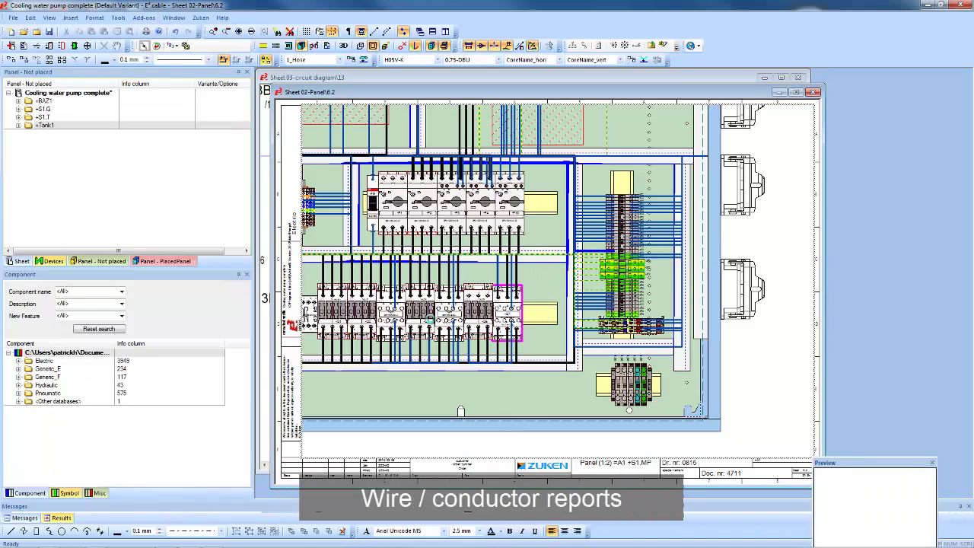
pyautogui.moveTo(287, 546)
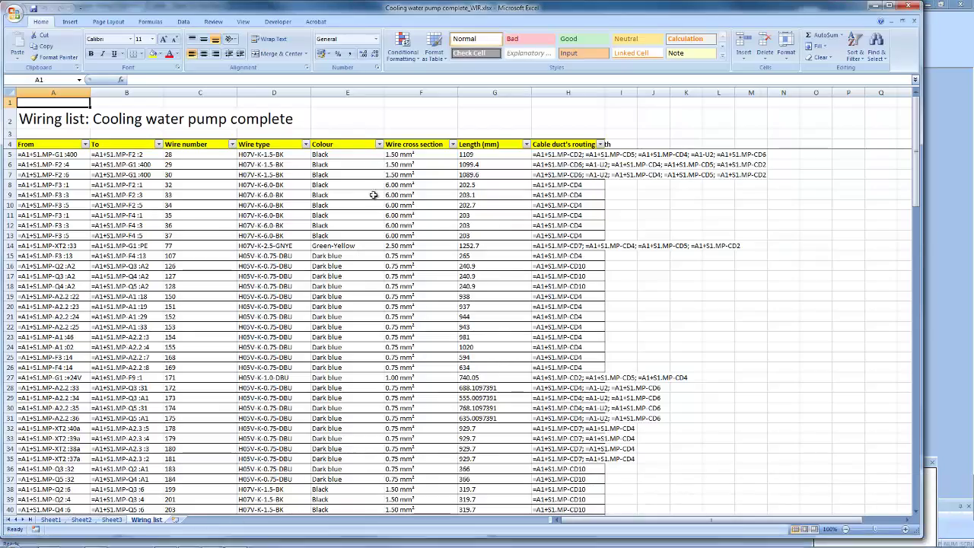
pyautogui.click(347, 222)
pyautogui.scroll(-10, 374, 195)
pyautogui.scroll(-20, 374, 195)
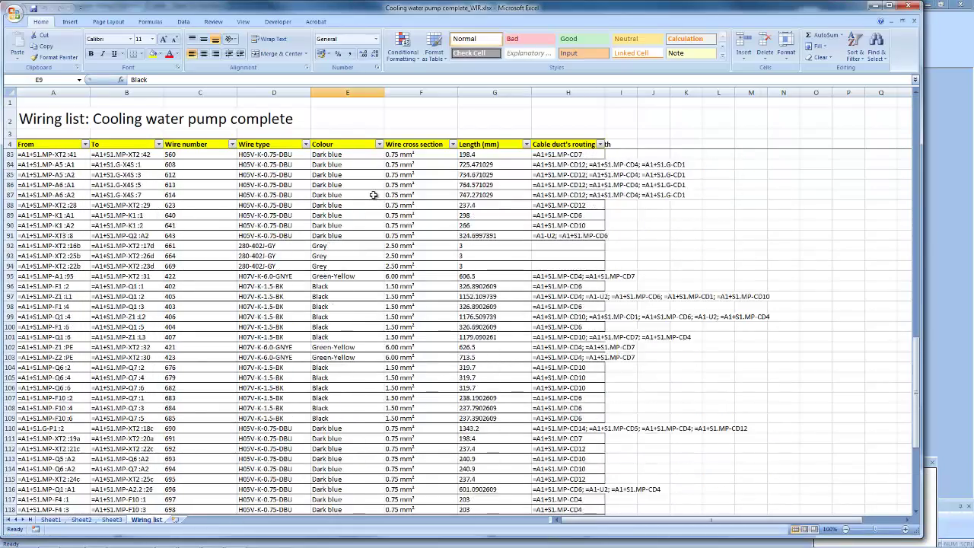
pyautogui.click(909, 6)
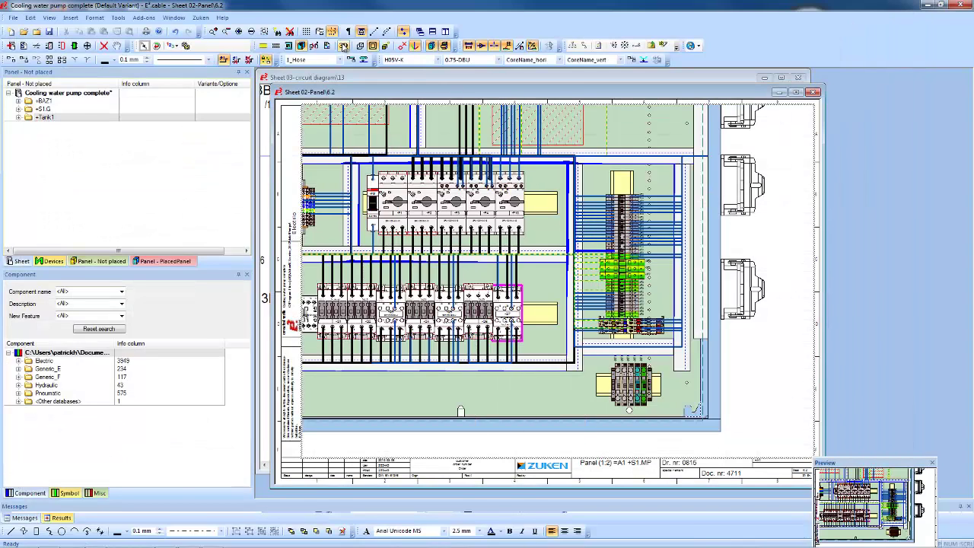
# Step: Open the 3D visualization of the panel and inspect the placed devices and wiring from another angle
pyautogui.click(344, 45)
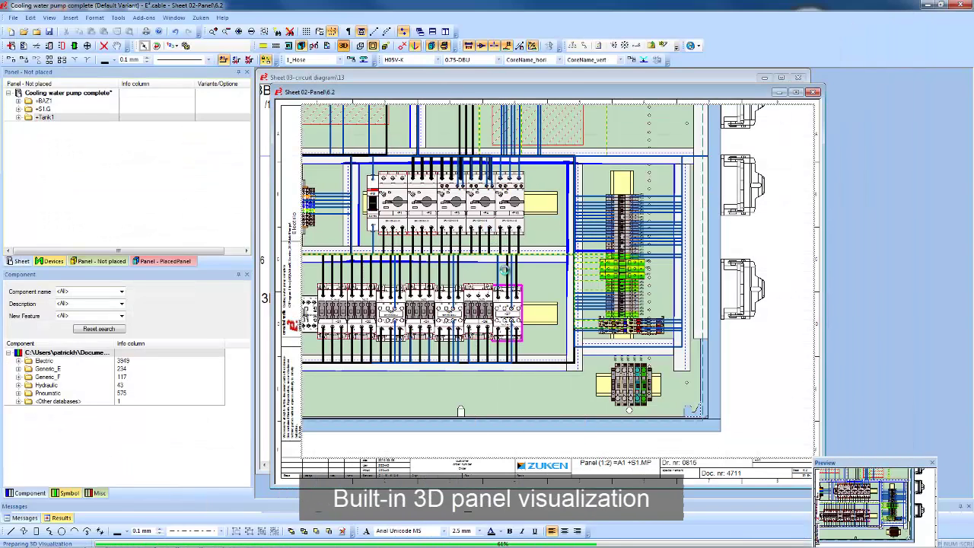
pyautogui.moveTo(514, 324); pyautogui.dragTo(501, 351, button='middle')
pyautogui.scroll(-3, 573, 281)
pyautogui.scroll(5, 500, 349)
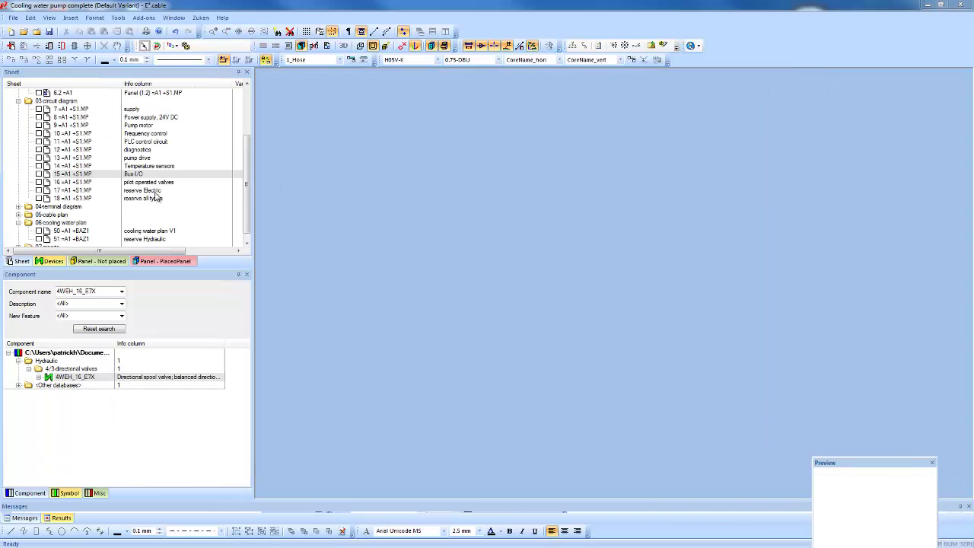
# Step: Open sheet 50, cooling water plan V1, and jump from valve -S1's cross-reference to its solenoid in the circuit diagram
pyautogui.click(72, 232)
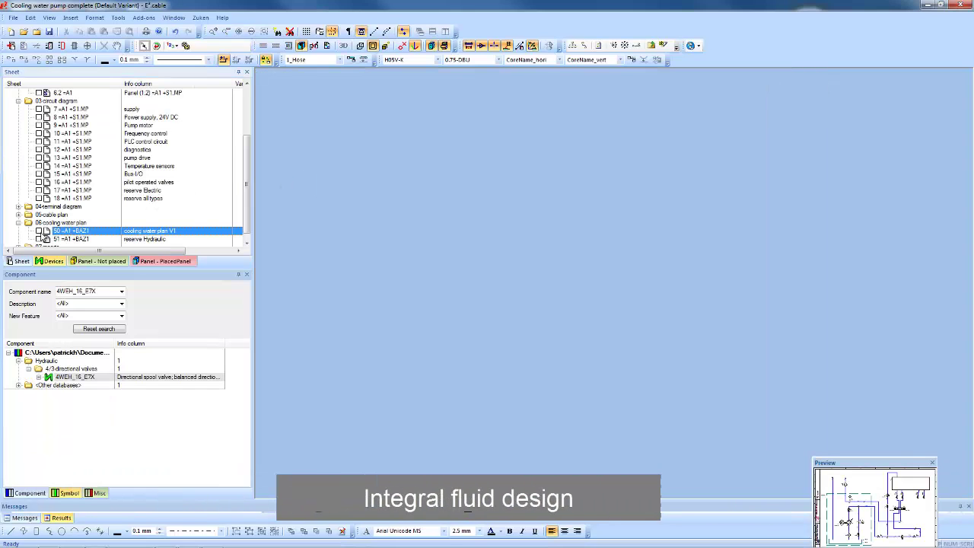
pyautogui.doubleClick(44, 231)
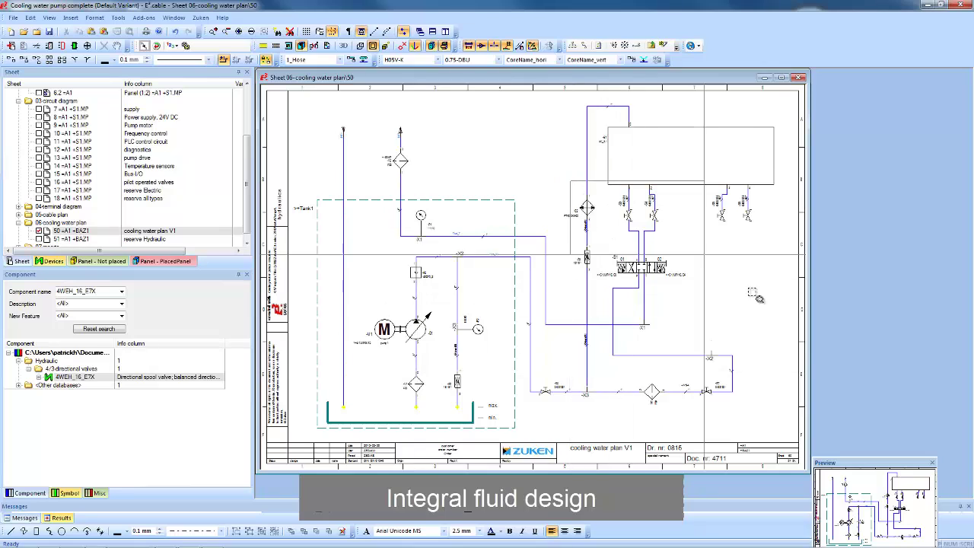
pyautogui.click(794, 376)
pyautogui.rightClick(525, 278)
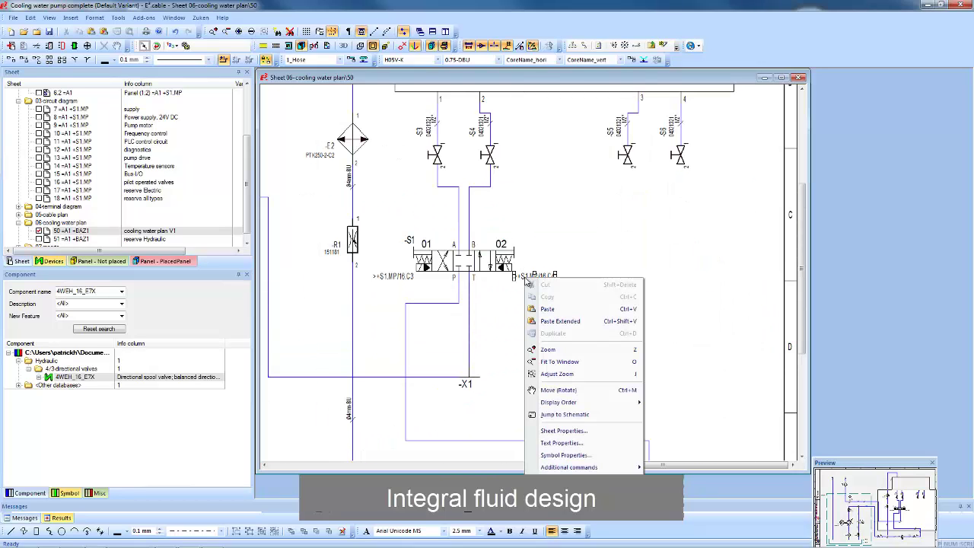
pyautogui.click(564, 415)
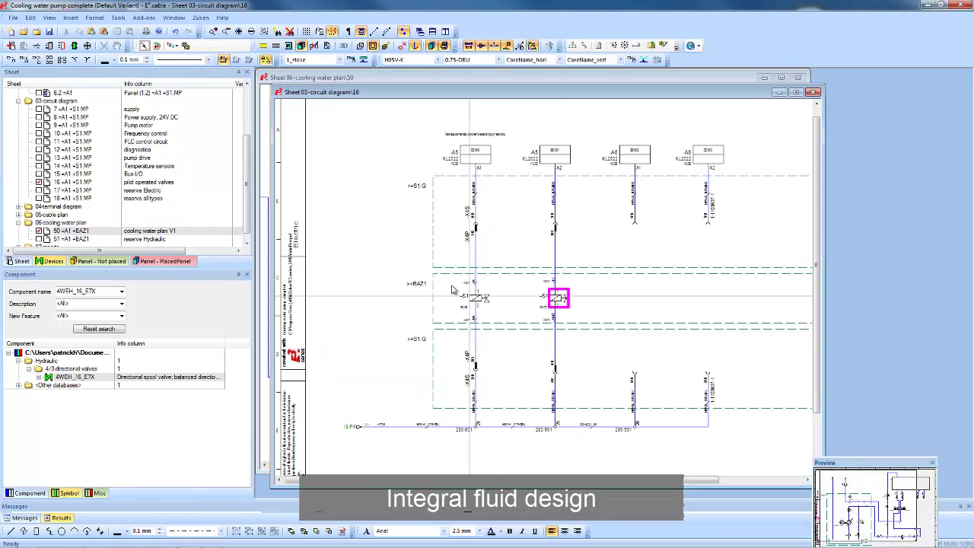
# Step: Tile the circuit diagram and cooling water plan horizontally so that valve -S1 can be seen on both sheets
pyautogui.click(174, 17)
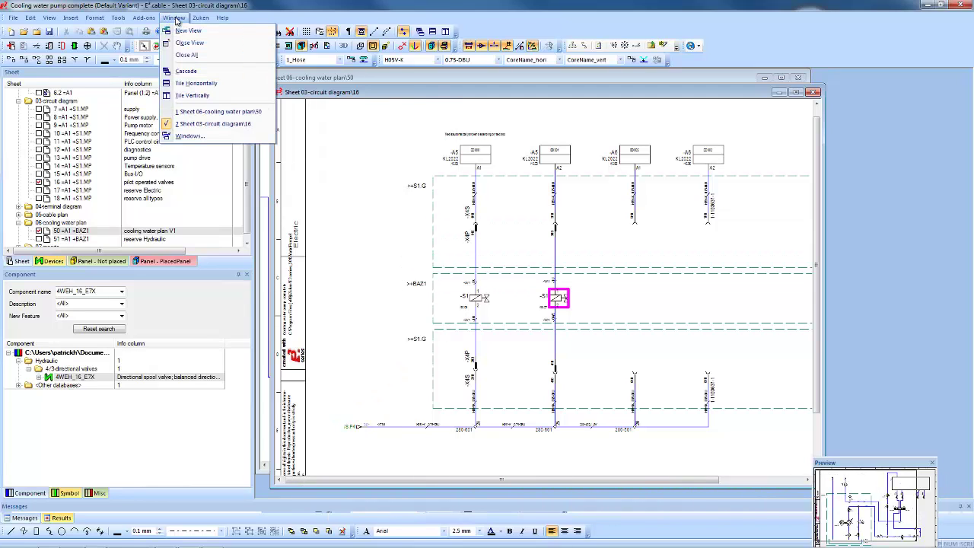
pyautogui.click(187, 84)
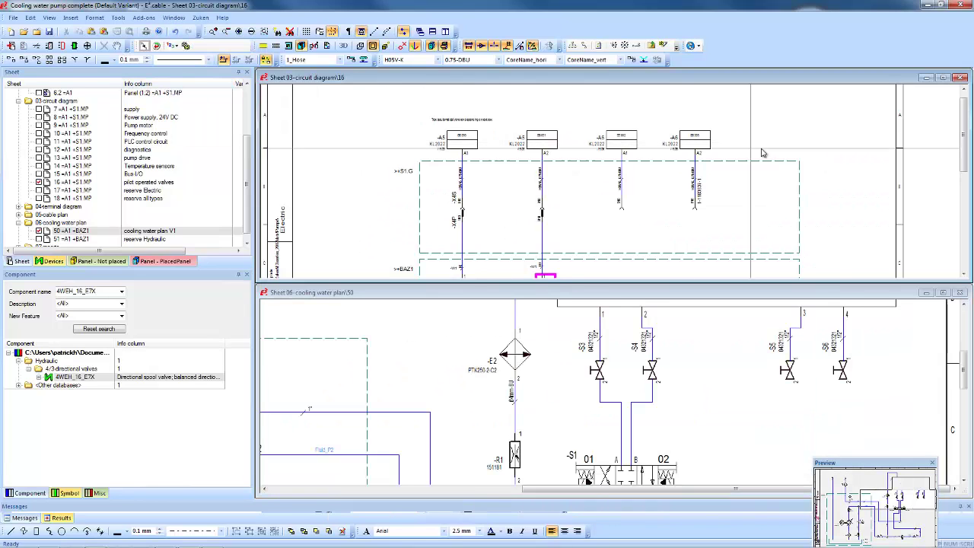
pyautogui.scroll(-5, 963, 136)
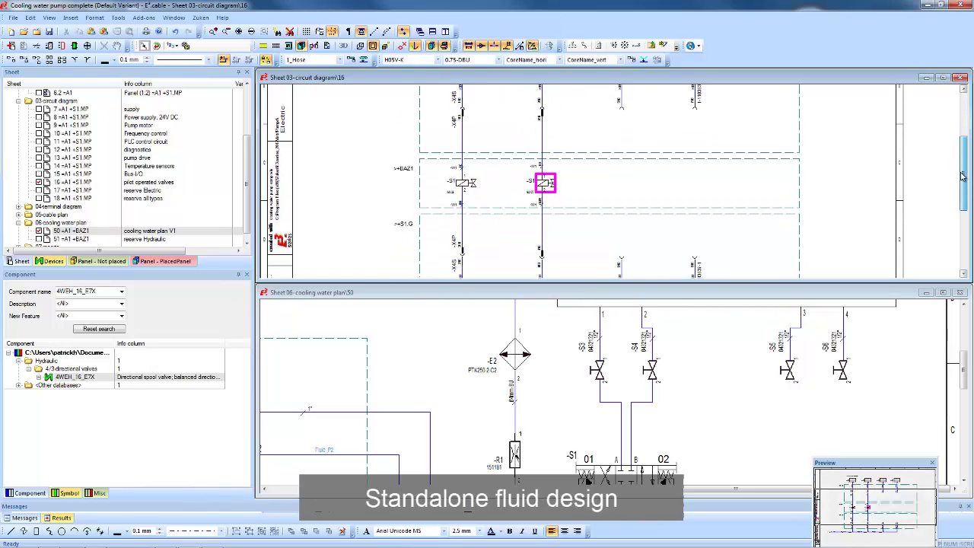
pyautogui.moveTo(963, 369); pyautogui.dragTo(964, 385)
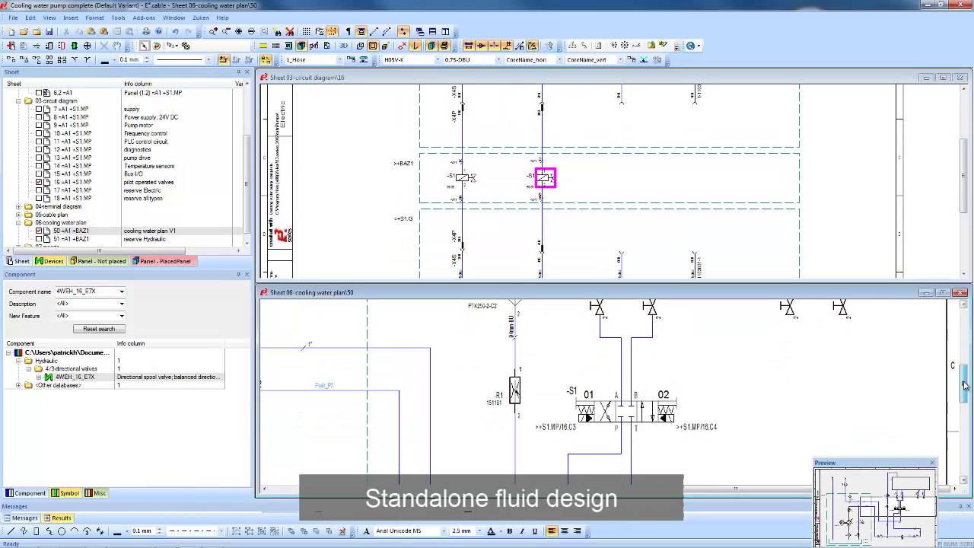
pyautogui.scroll(-3, 618, 370)
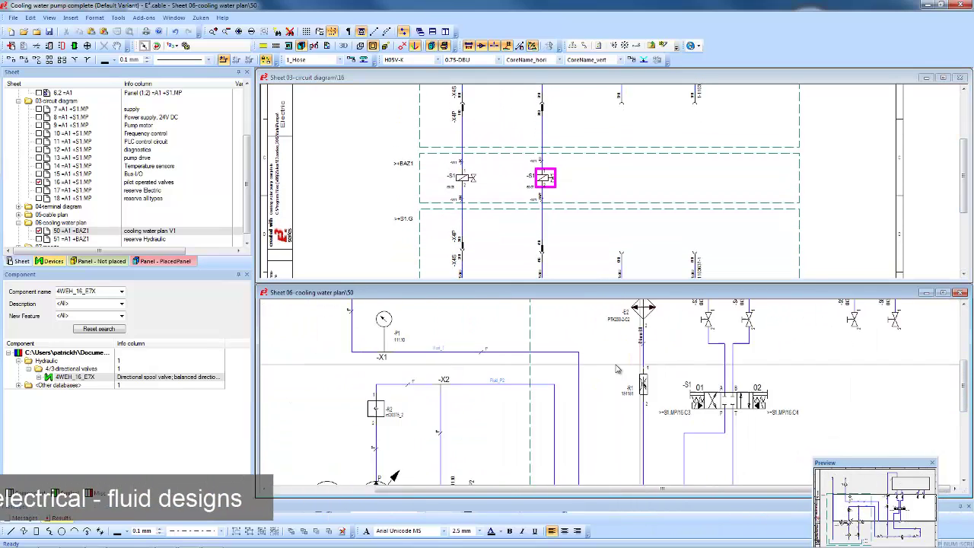
pyautogui.scroll(-1, 617, 369)
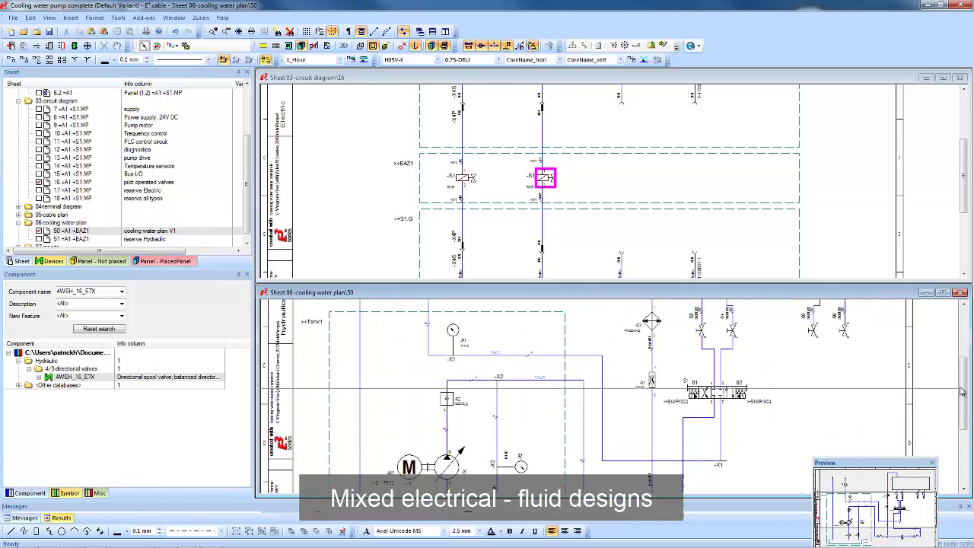
pyautogui.scroll(-1, 875, 404)
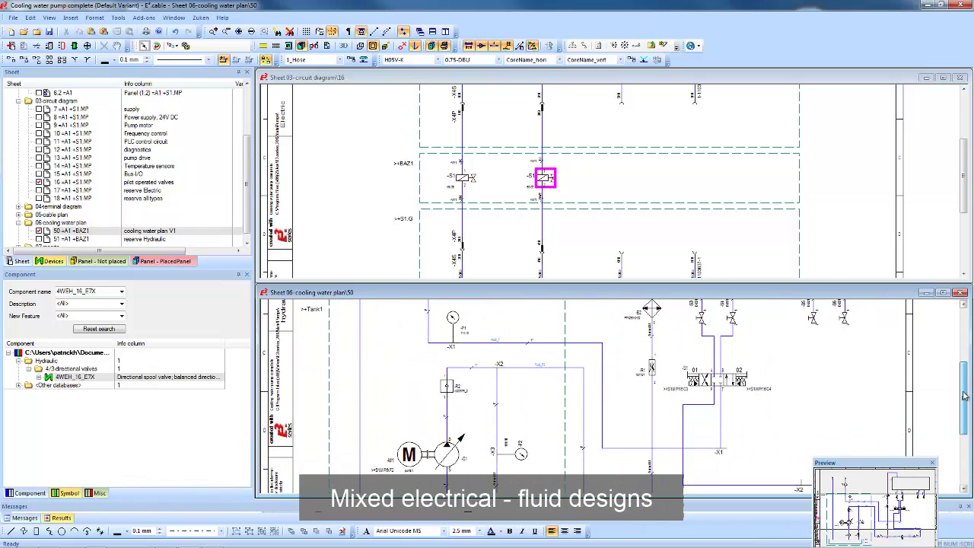
# Step: Place directional valve 4WEH_16_E7X on the cooling water plan below valves -S5 and -S6
pyautogui.click(51, 380)
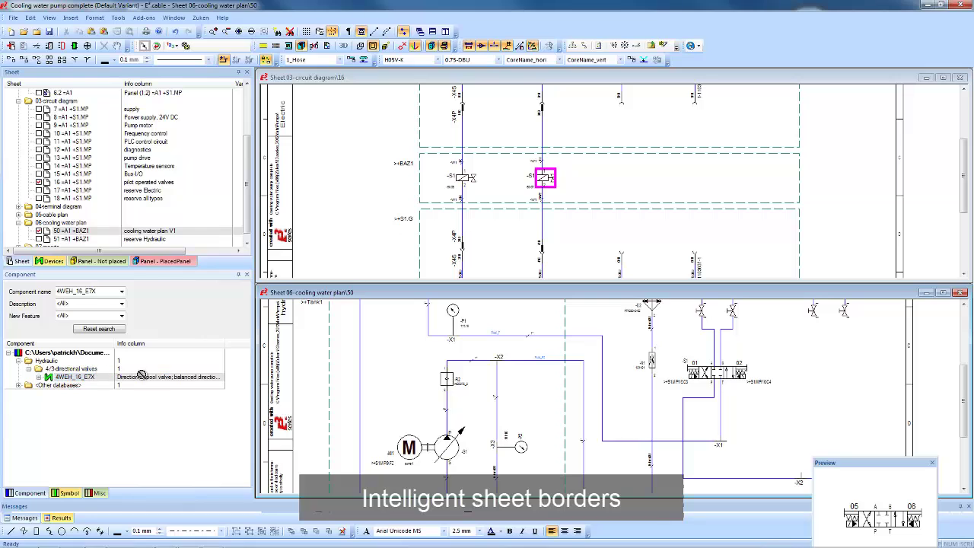
pyautogui.moveTo(158, 376); pyautogui.dragTo(652, 244)
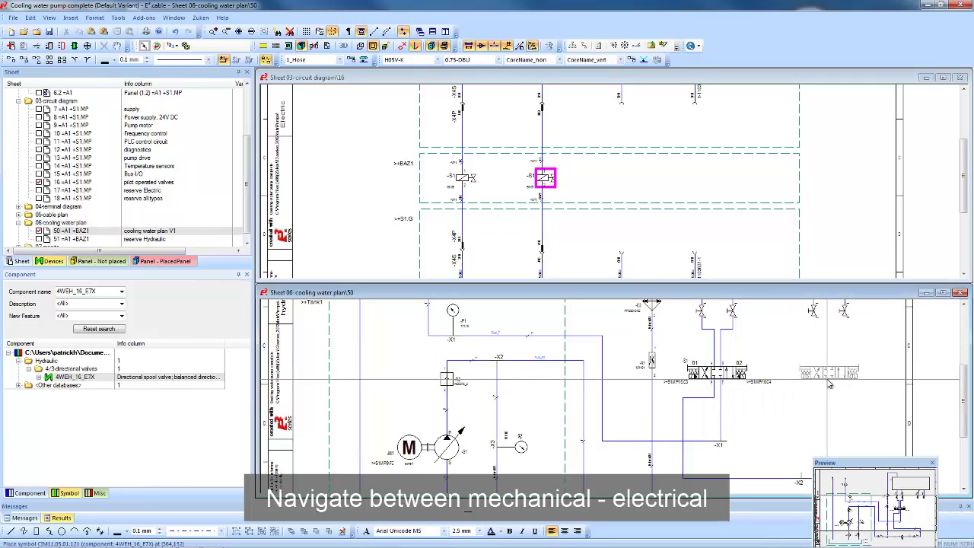
pyautogui.click(830, 384)
# Step: Locate the new directional valve in the device tree and place its two solenoids in the third and fourth circuits of the pilot operated valves sheet
pyautogui.rightClick(825, 368)
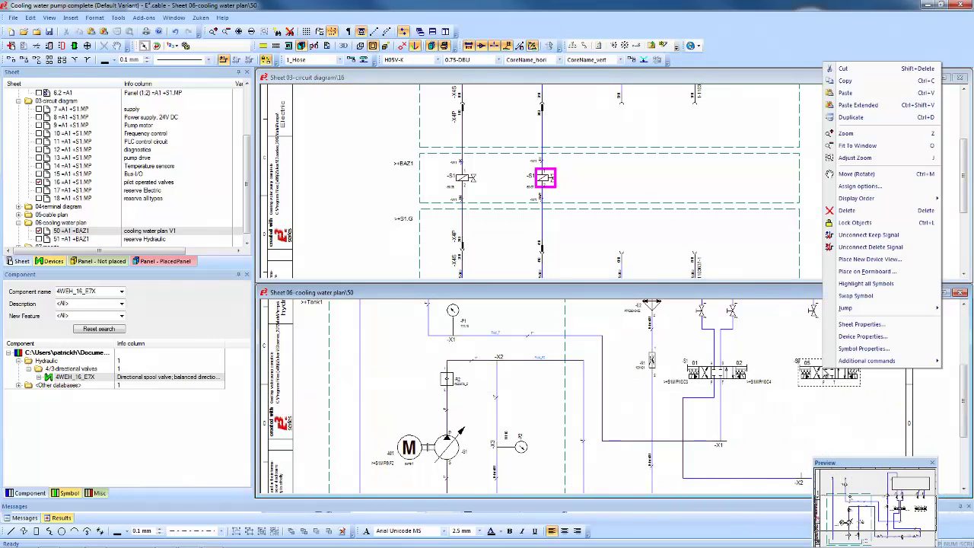
pyautogui.click(771, 308)
pyautogui.click(80, 224)
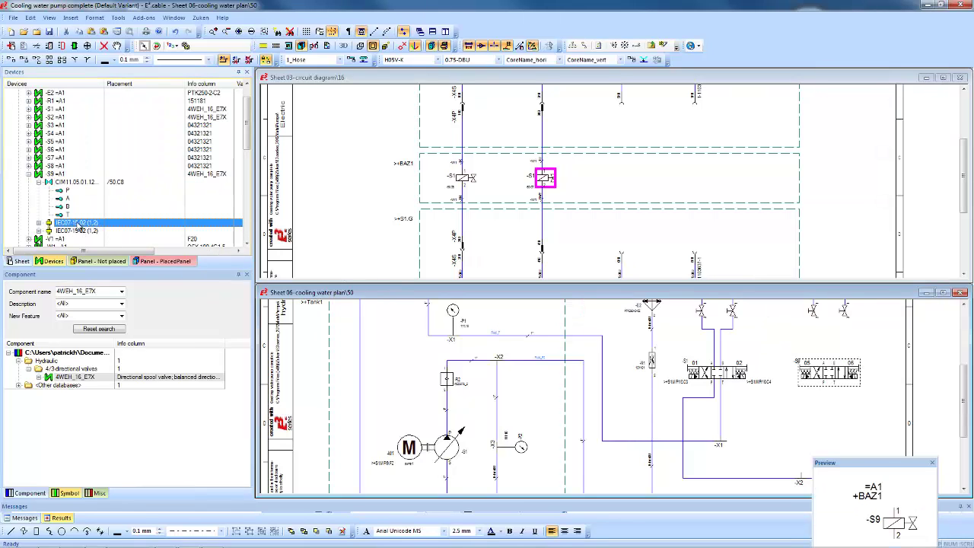
pyautogui.moveTo(449, 236); pyautogui.dragTo(609, 178)
pyautogui.moveTo(107, 231); pyautogui.dragTo(699, 180)
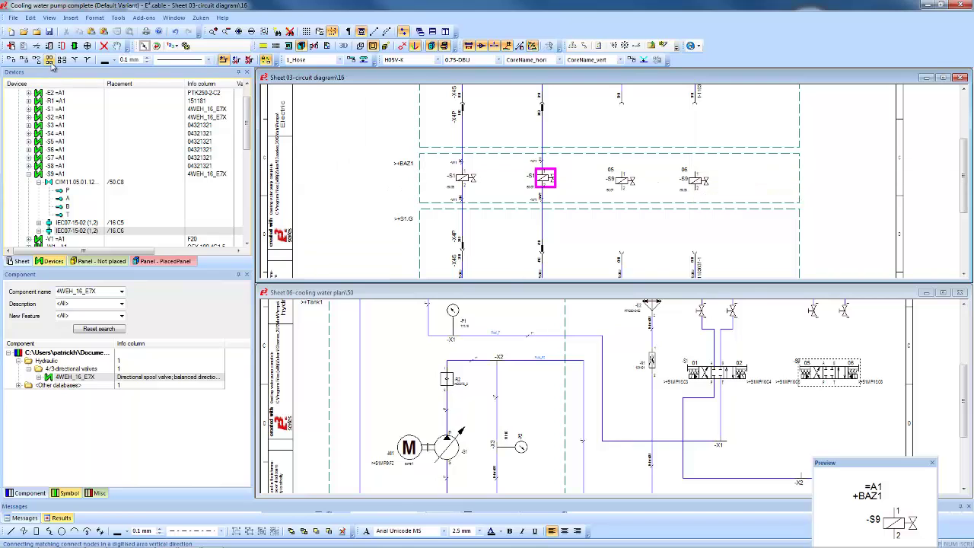
# Step: Connect the two new solenoids to the open circuit wires, and ports A and B of the new valve to valves -S5 and -S6
pyautogui.moveTo(601, 96); pyautogui.dragTo(754, 263)
pyautogui.click(758, 303)
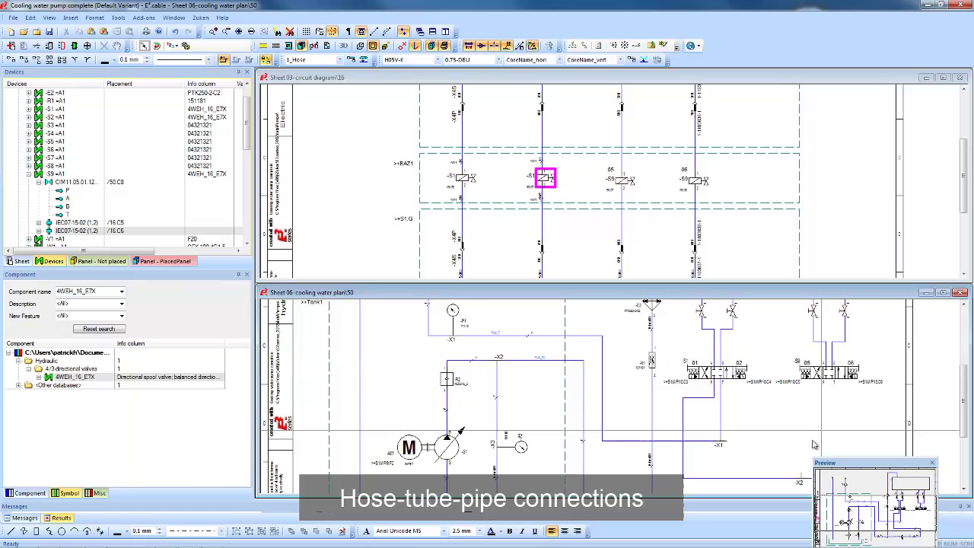
# Step: Draw a connection on the cooling water plan from the line end at -X1 to the new directional valve
pyautogui.click(727, 441)
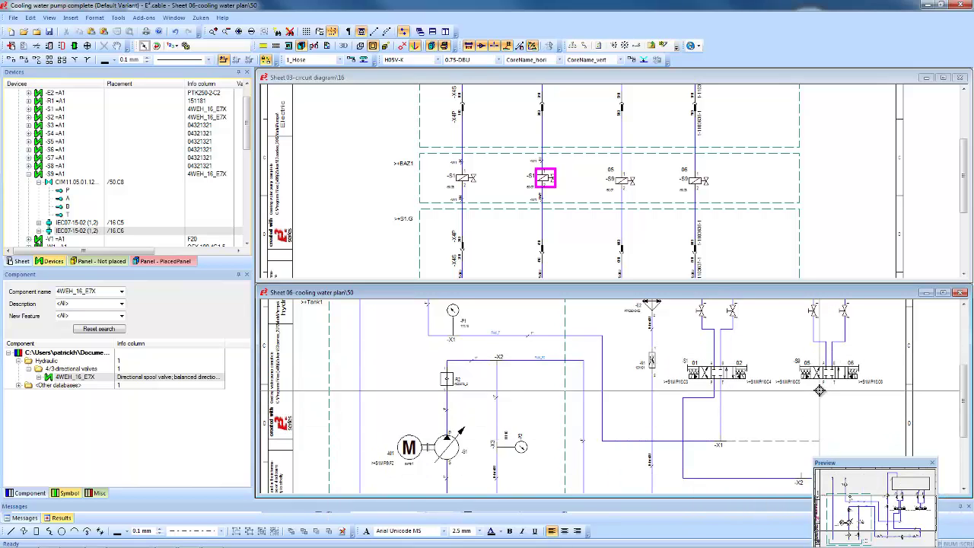